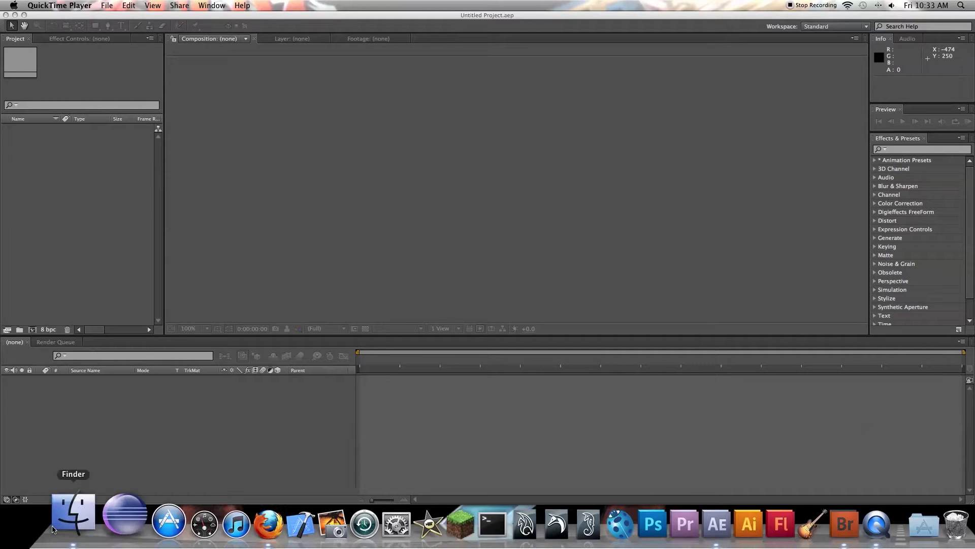
Step: Switch to Finder and arrange the images and 3d sequence folder windows so that the contents of both can be viewed
click(67, 515)
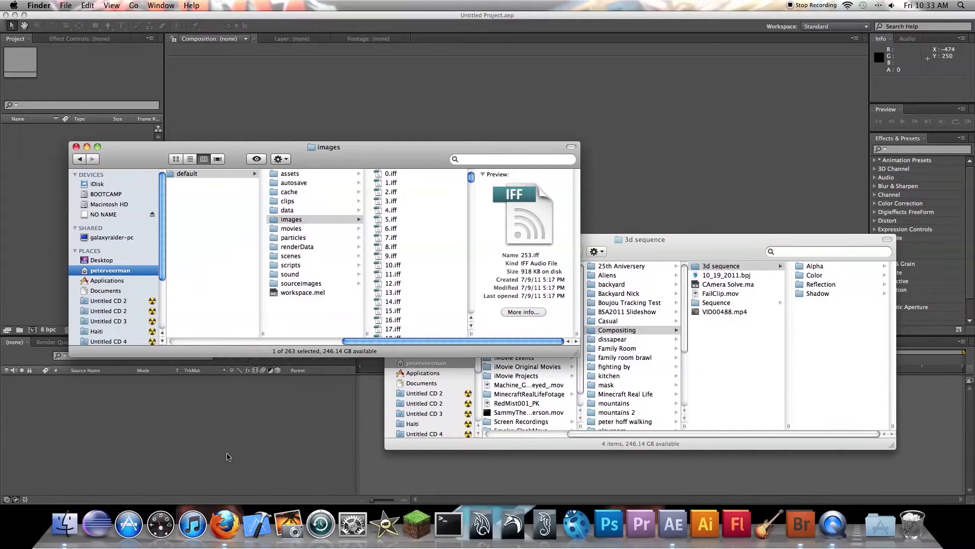
drag(648, 250, 671, 254)
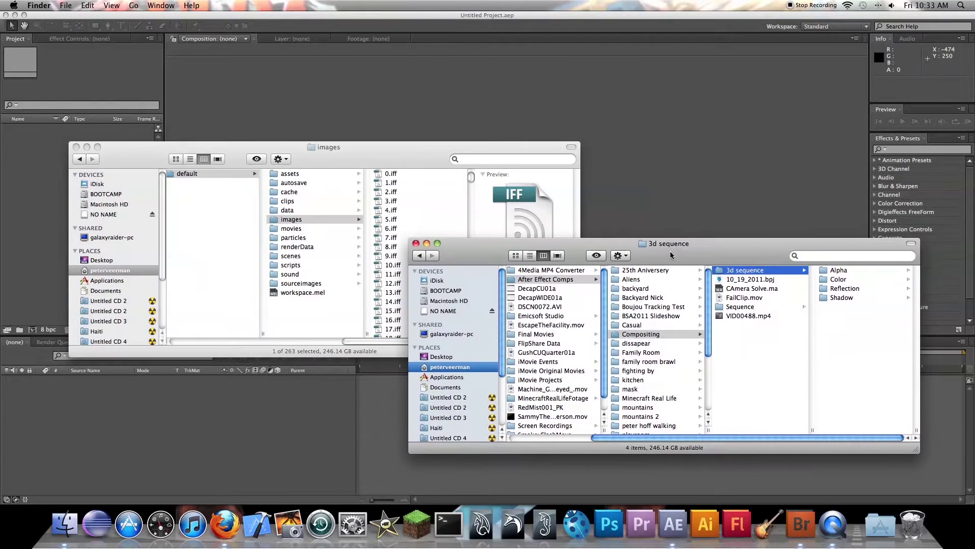
drag(354, 166, 310, 127)
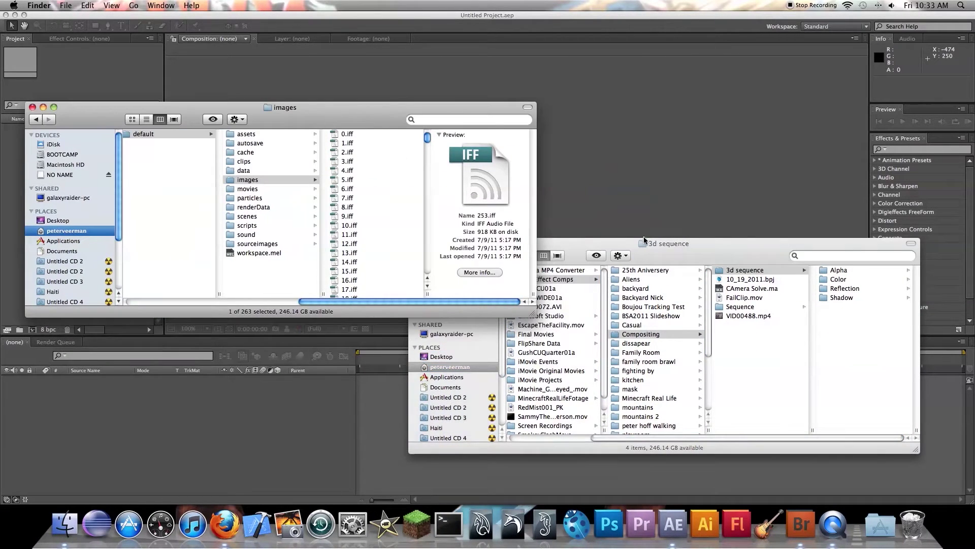
click(618, 249)
click(365, 111)
drag(349, 307, 97, 285)
drag(208, 295, 375, 286)
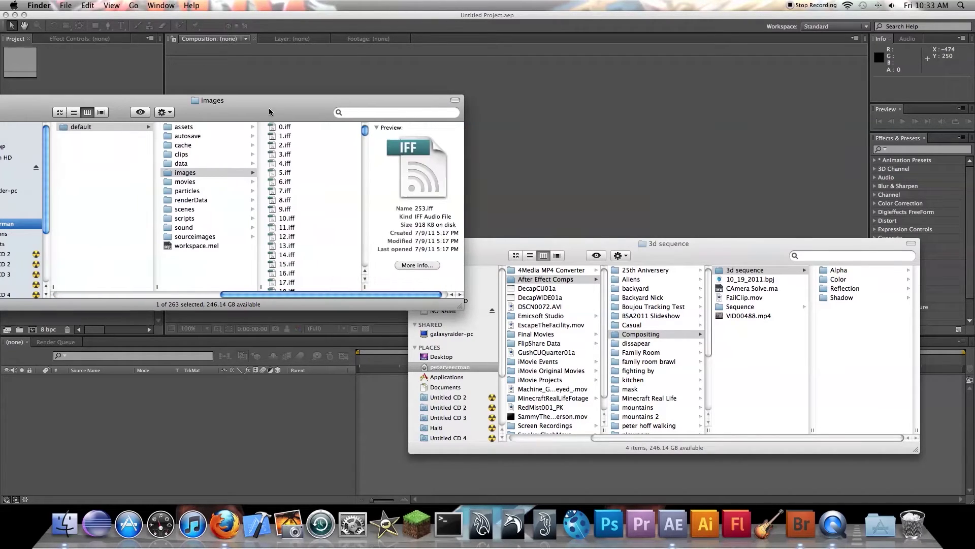
drag(270, 108, 361, 109)
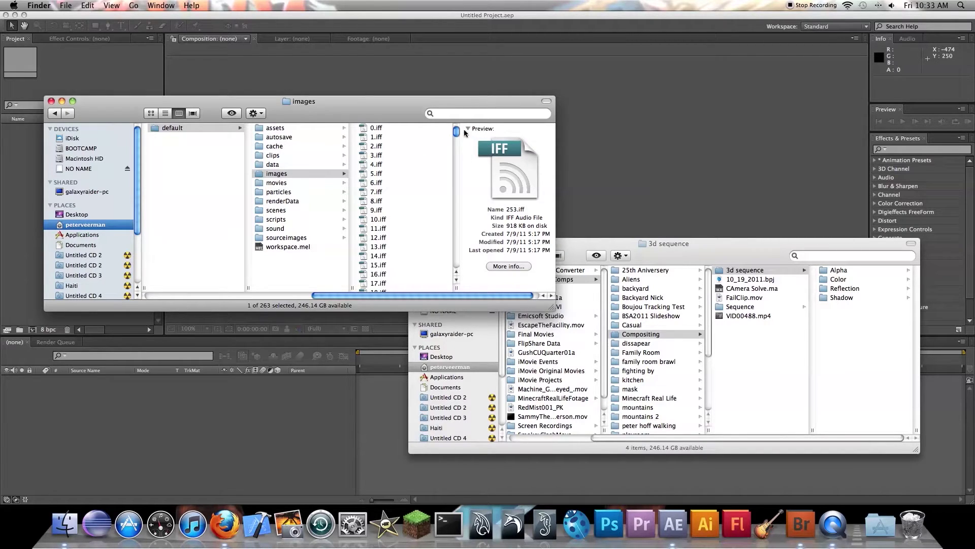
drag(734, 245, 525, 241)
Step: Examine the TGA frame files in the Alpha, Color and Reflection folders inside the 3d sequence folder
click(647, 267)
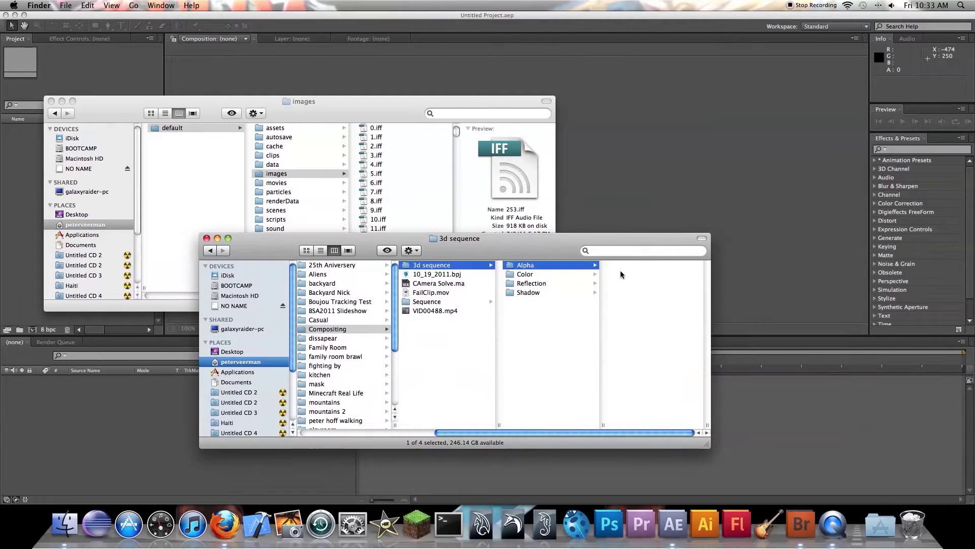
click(561, 274)
click(543, 283)
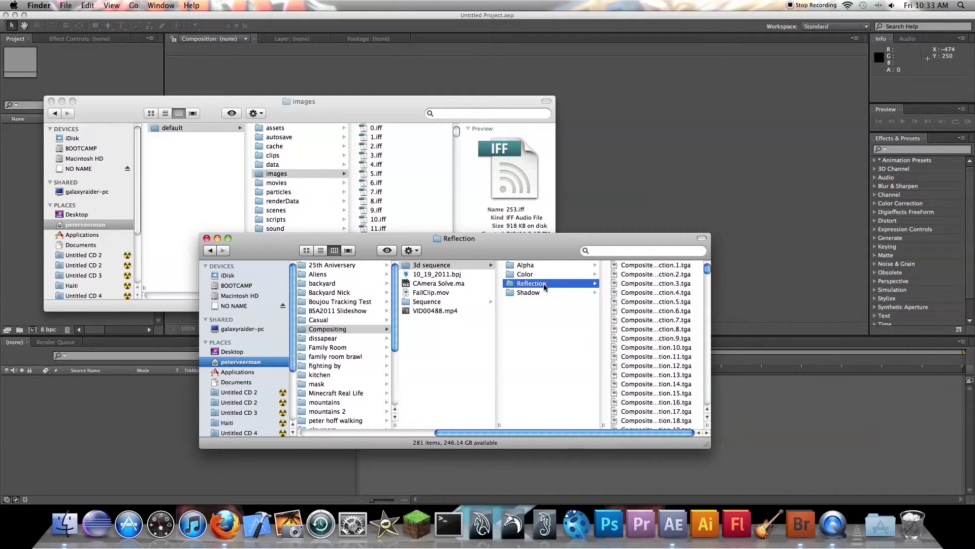
drag(700, 270, 706, 432)
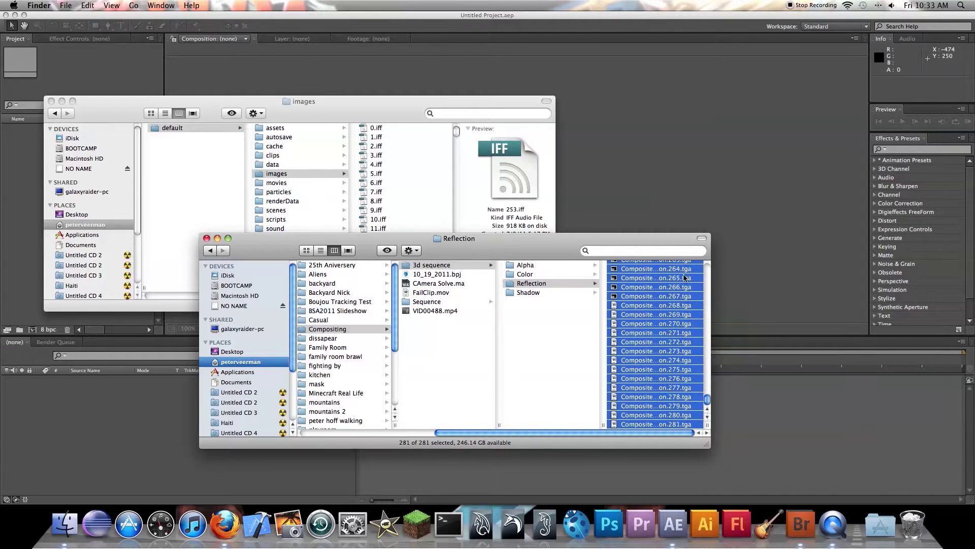
click(677, 278)
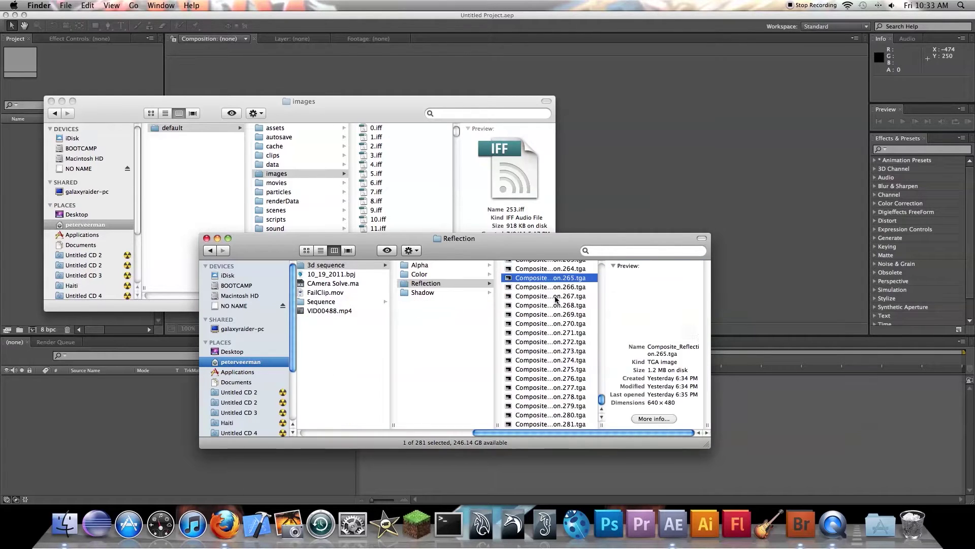
click(447, 285)
key(Up)
key(Up)
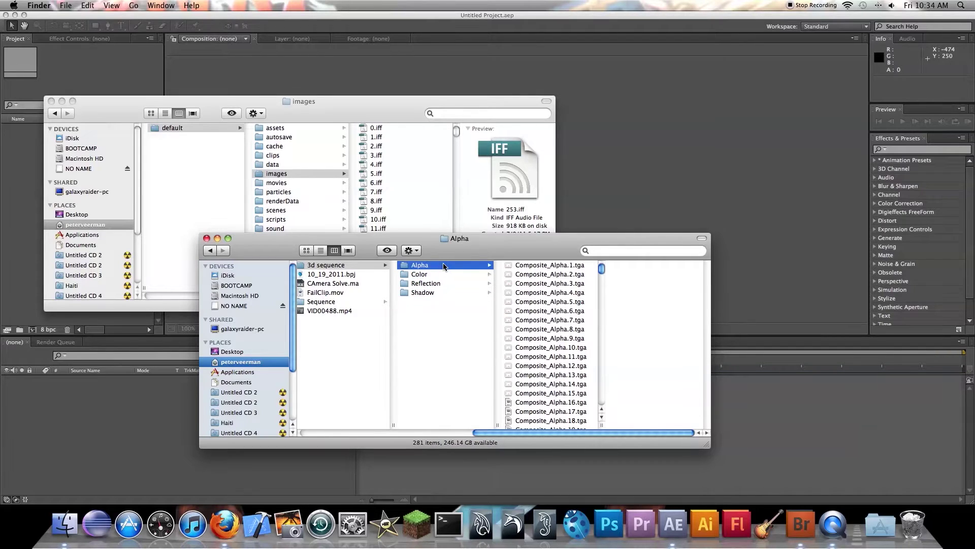
Step: Switch back to After Effects and import the video VID00488.mp4 from the Compositing folder
click(242, 71)
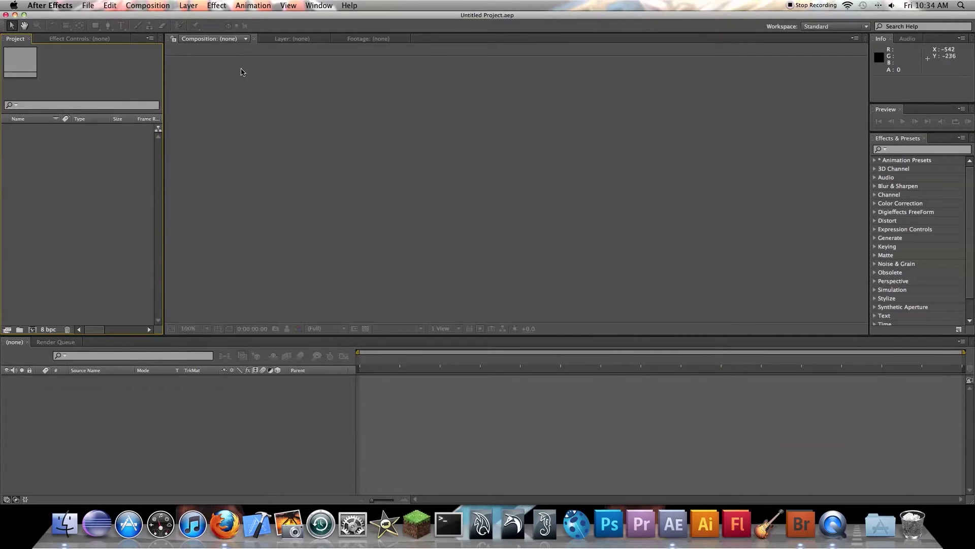
double_click(65, 149)
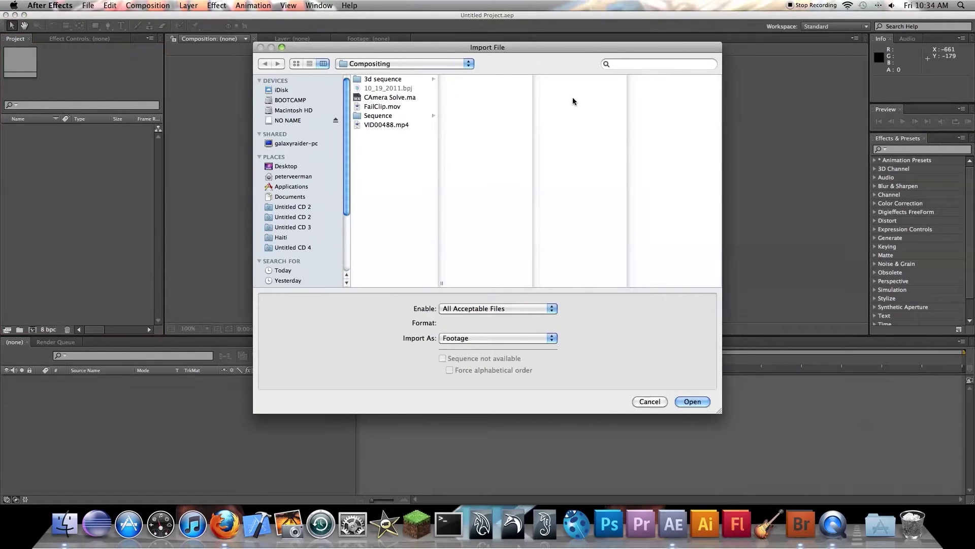
click(375, 125)
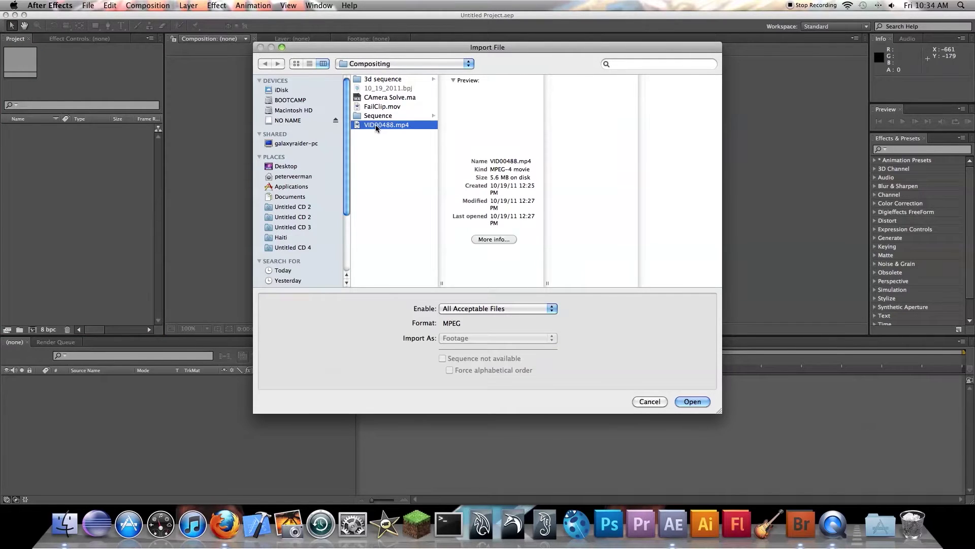
double_click(374, 124)
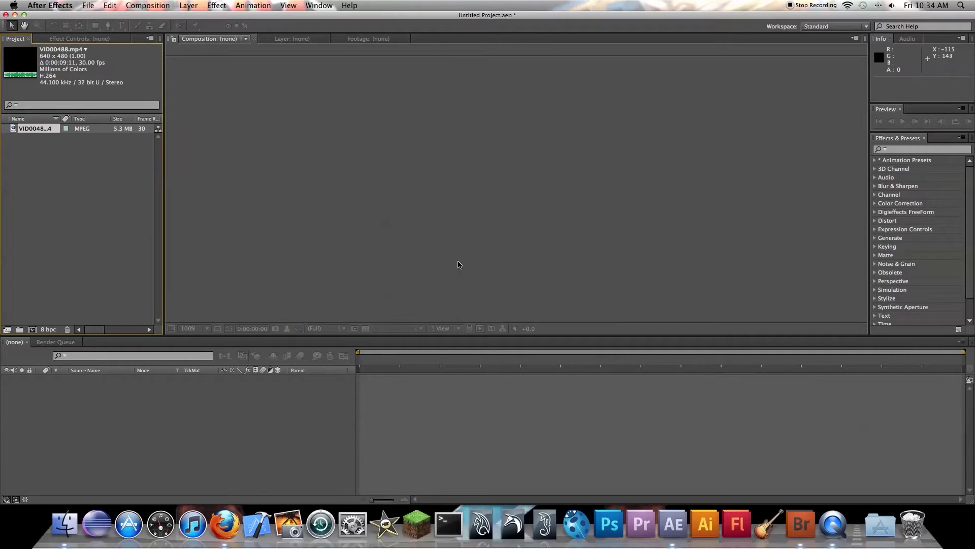
Step: Import the Composite_Alpha frames from the 3d sequence's Alpha folder as a Targa sequence with Straight - Unmatted alpha
double_click(25, 207)
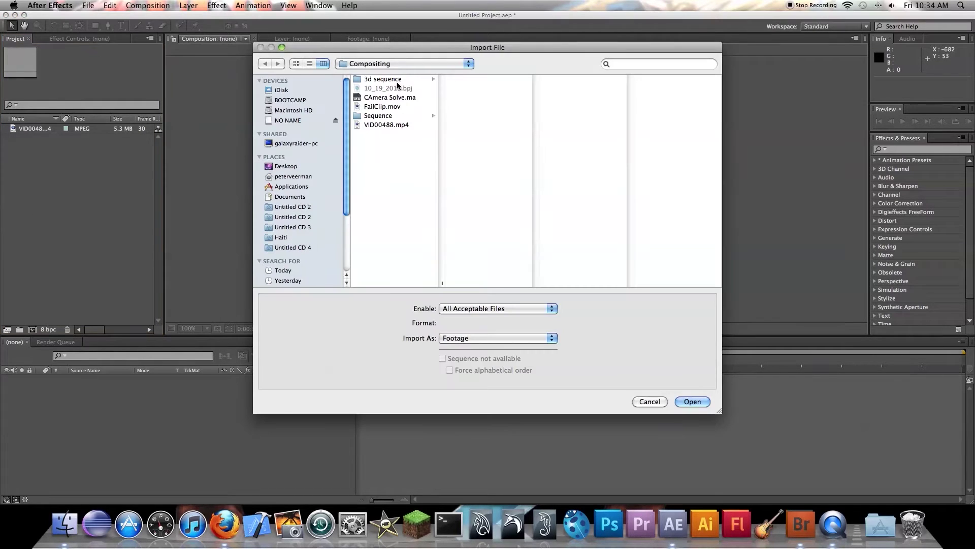
click(398, 83)
click(468, 80)
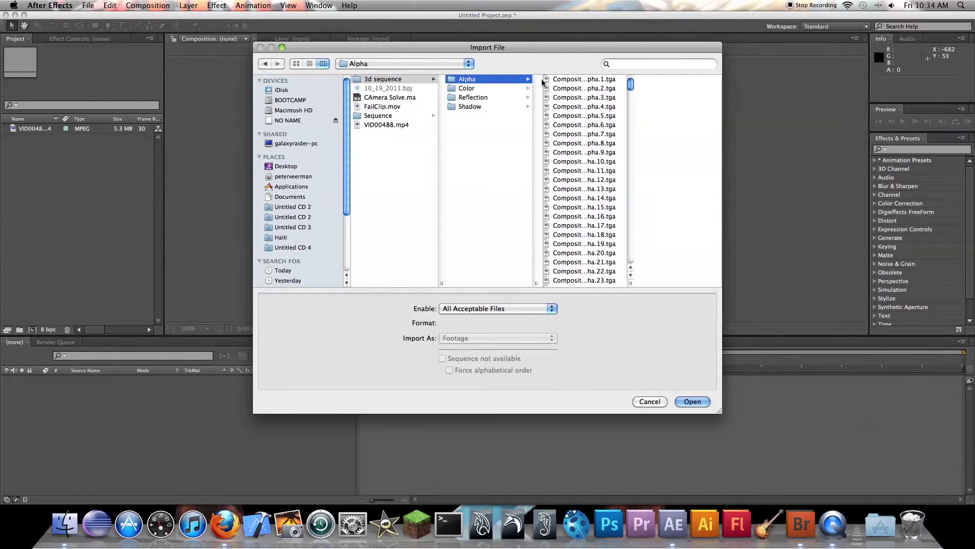
click(569, 80)
click(692, 402)
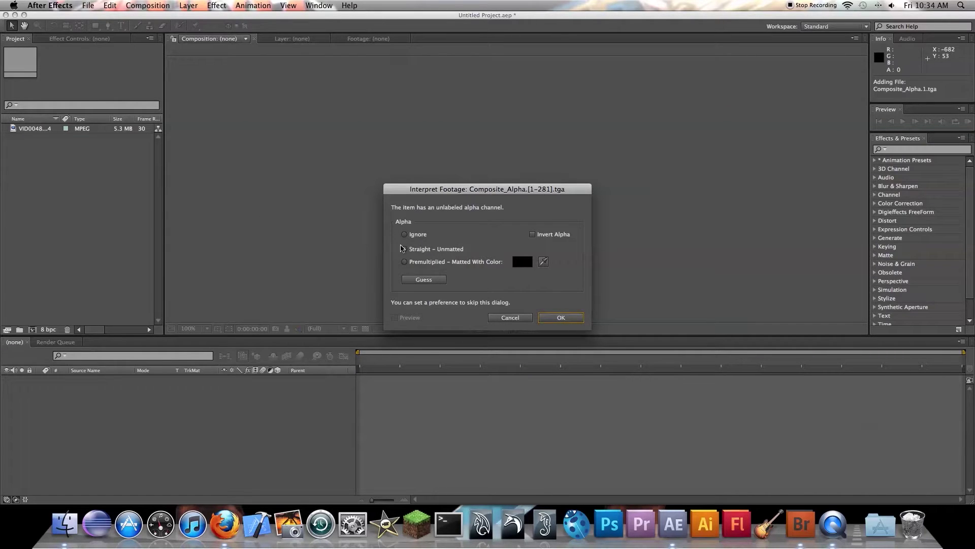
click(569, 322)
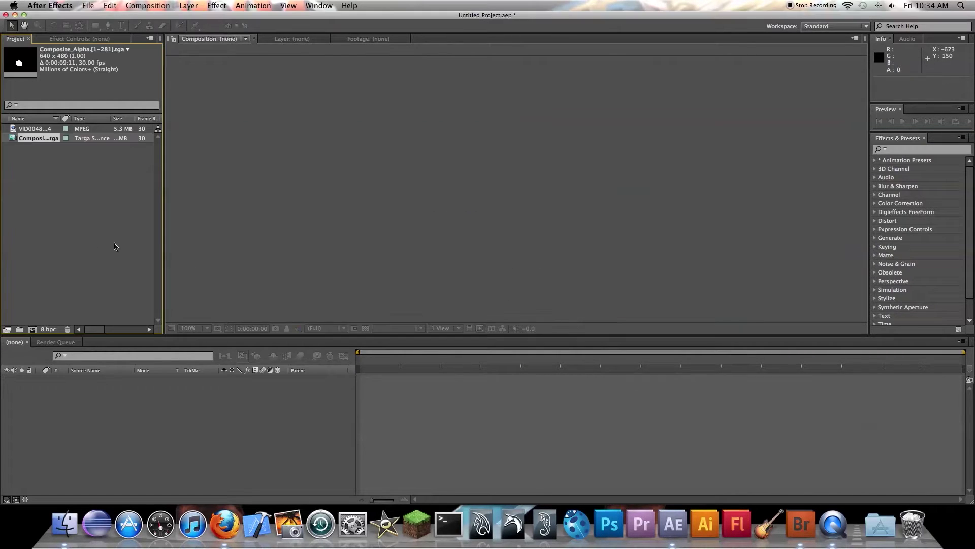
Step: Import the Composite_Color frames from the Color folder as a Targa sequence with straight alpha
key(super+i)
click(382, 64)
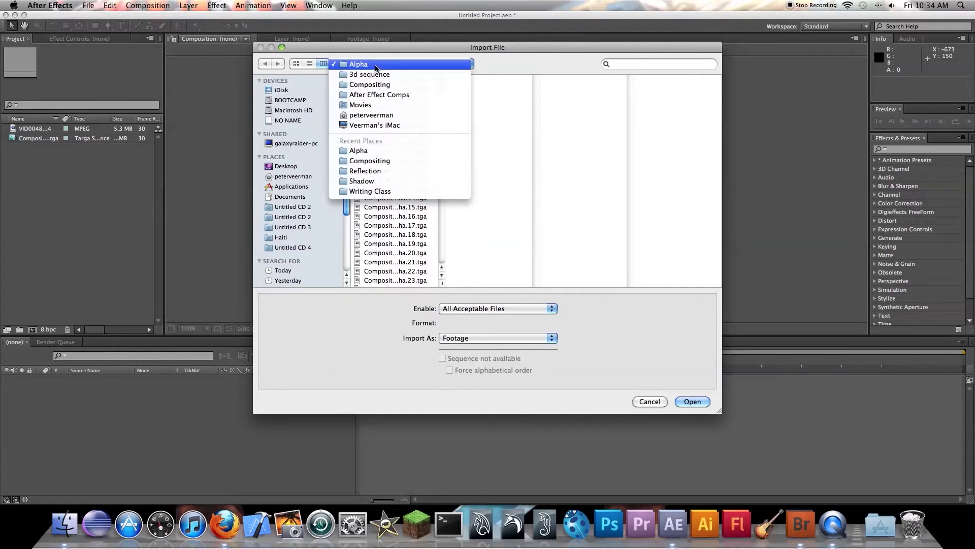
click(379, 75)
click(371, 88)
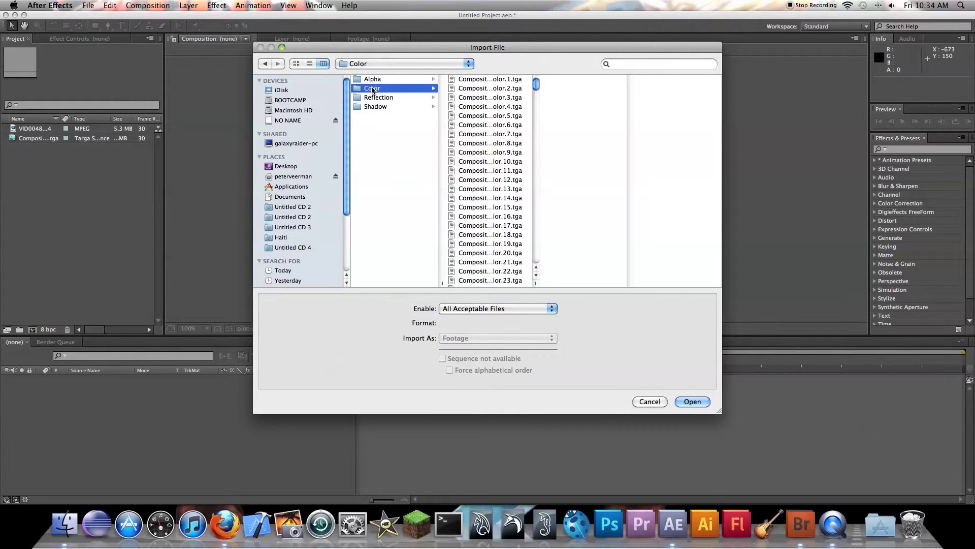
double_click(487, 79)
click(561, 318)
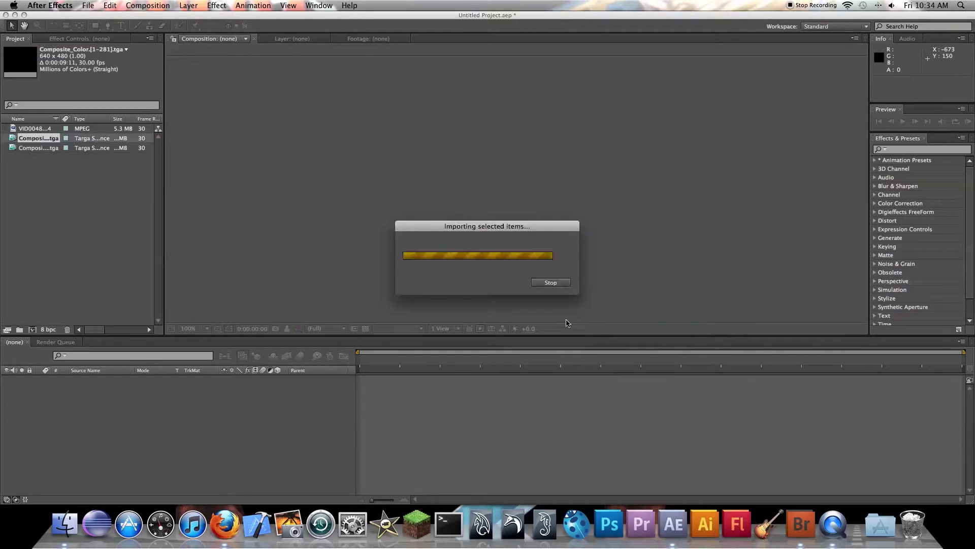
Step: Import the Composite_Reflection frames from the Reflection folder as a Targa sequence with Straight - Unmatted alpha
key(super+i)
click(385, 66)
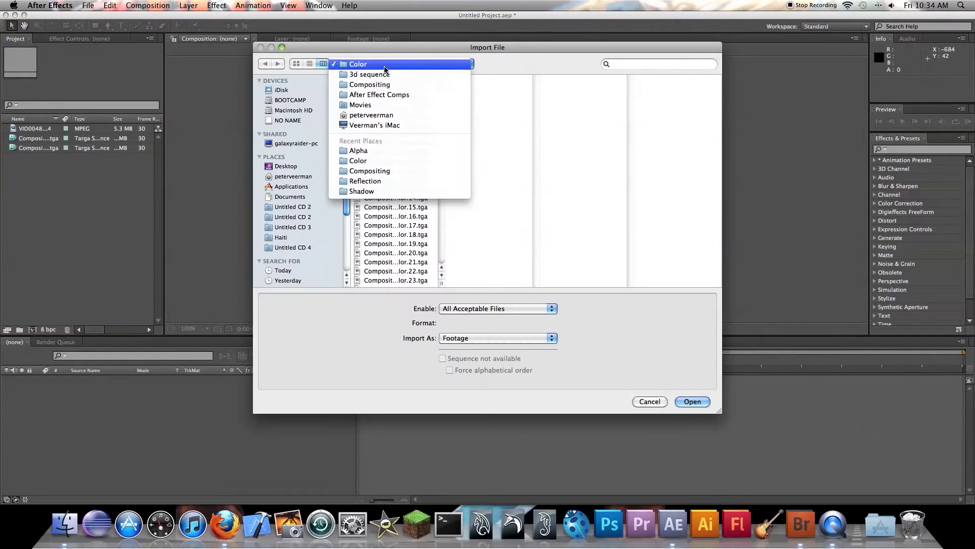
click(359, 72)
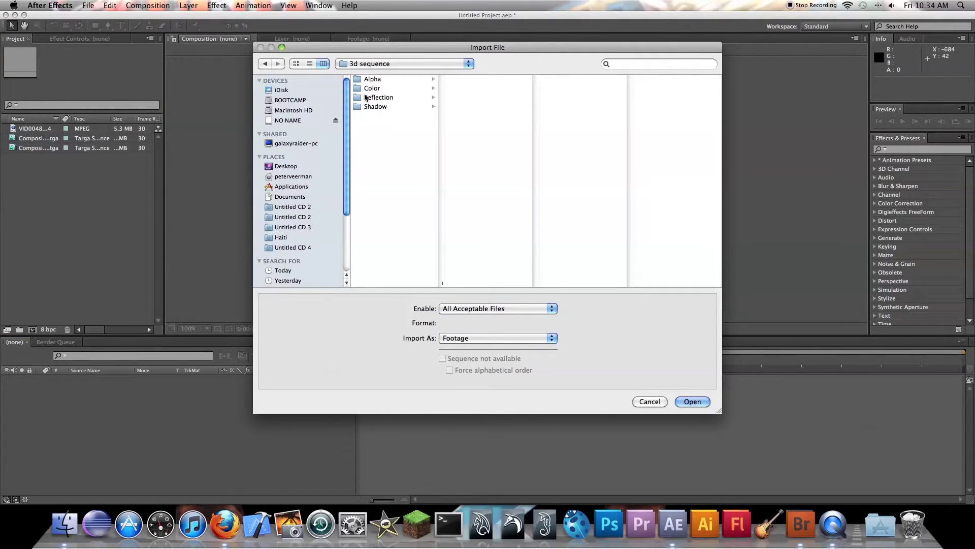
click(374, 97)
click(482, 80)
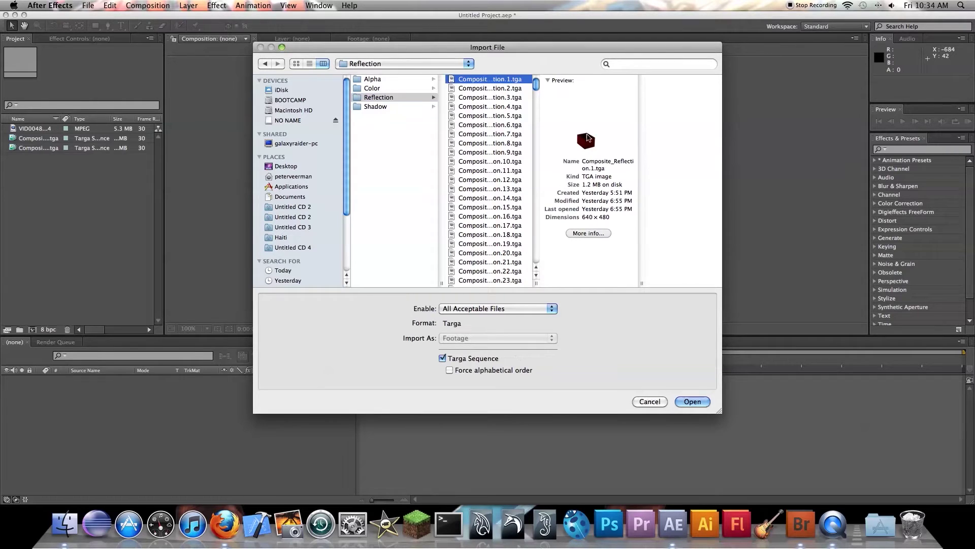
click(692, 401)
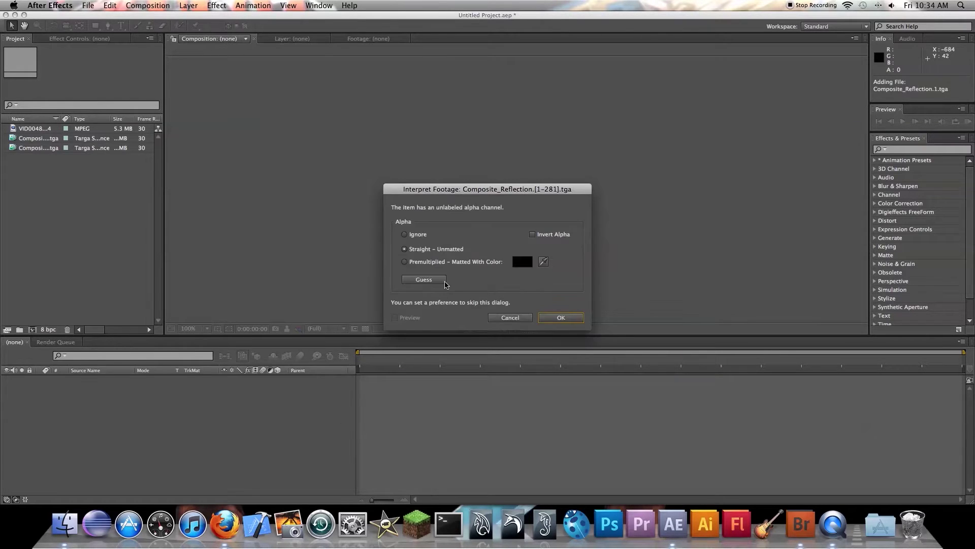
click(560, 318)
Step: Import the Composite_Shadow frames from the Shadow folder as a Targa sequence with Straight - Unmatted alpha
double_click(72, 200)
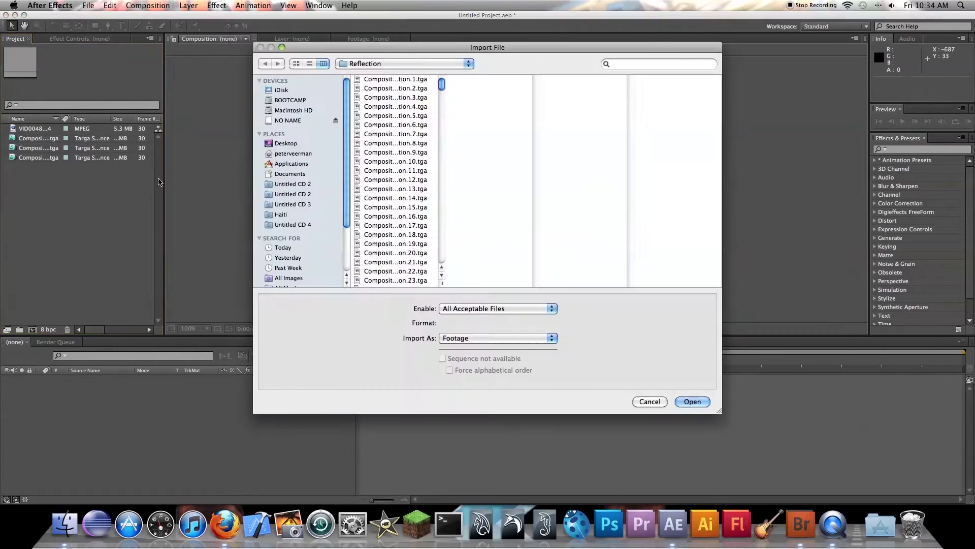
click(377, 68)
click(377, 73)
click(389, 105)
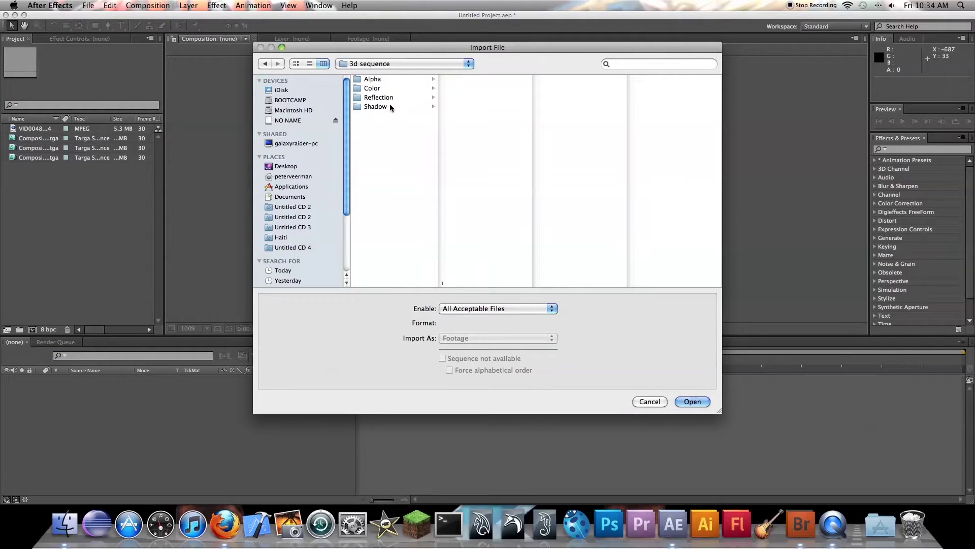
click(480, 79)
key(Return)
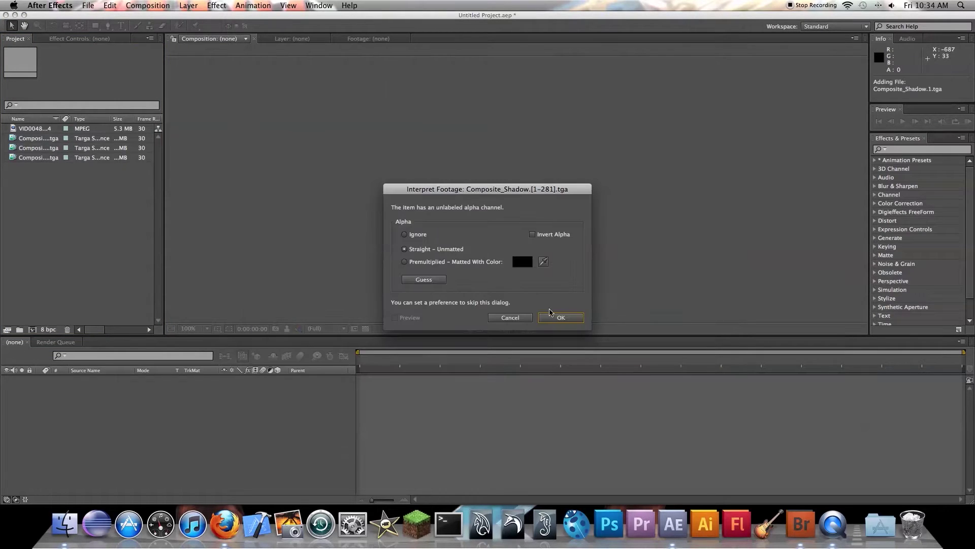
click(549, 313)
Step: Rename the imported Composite_Shadow sequence in the project as Shadow
click(36, 180)
click(36, 140)
right_click(36, 141)
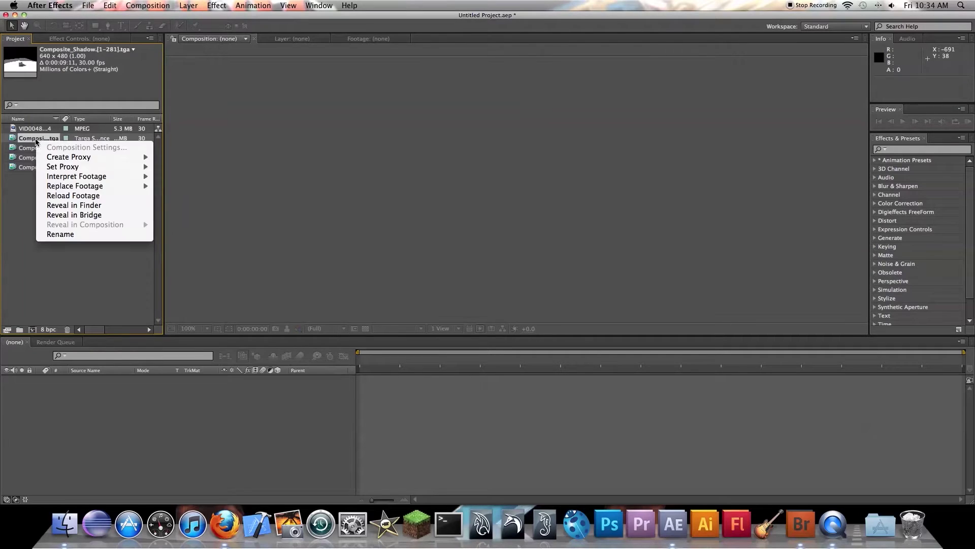
click(60, 234)
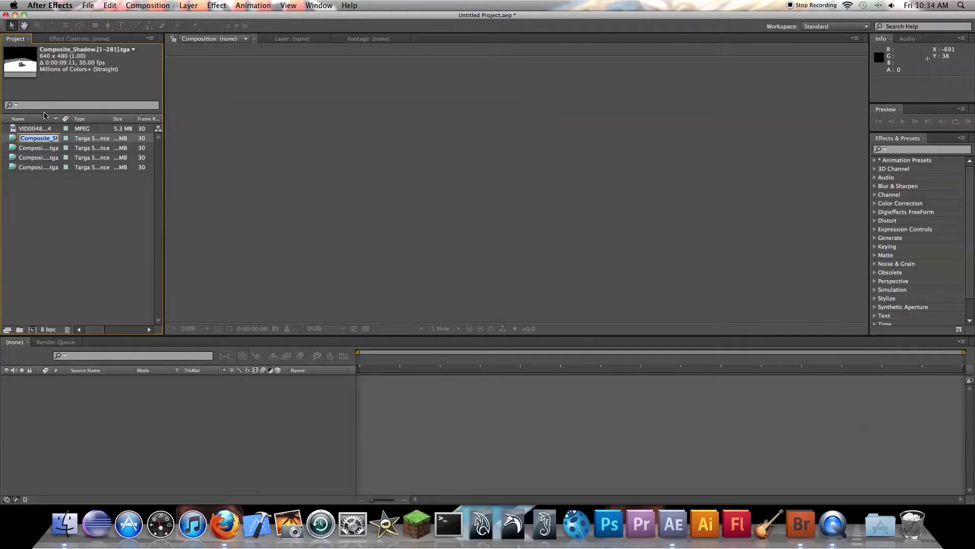
text(Shadow)
click(65, 195)
Step: Preview the Composite_Reflection sequence as footage and rename it in the project as Reflections
double_click(37, 148)
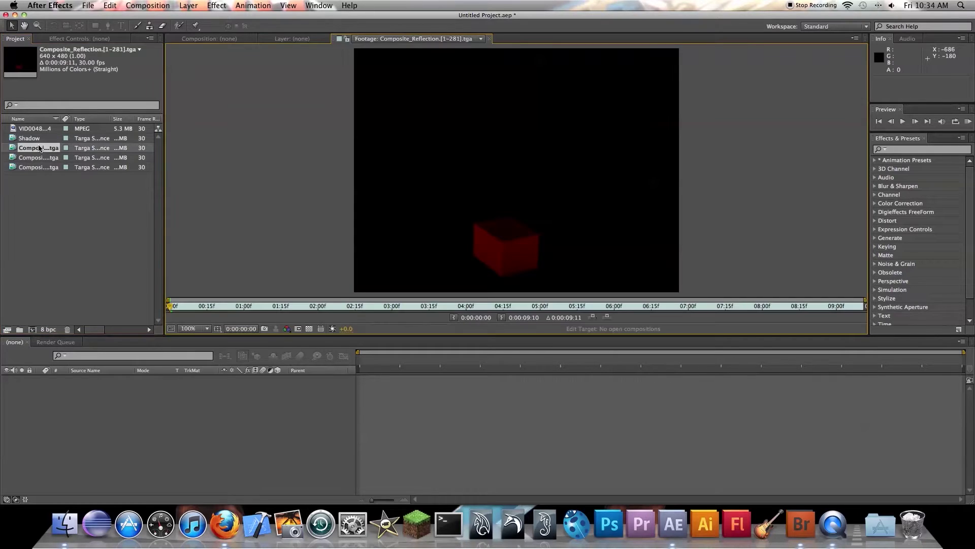
right_click(32, 147)
click(60, 239)
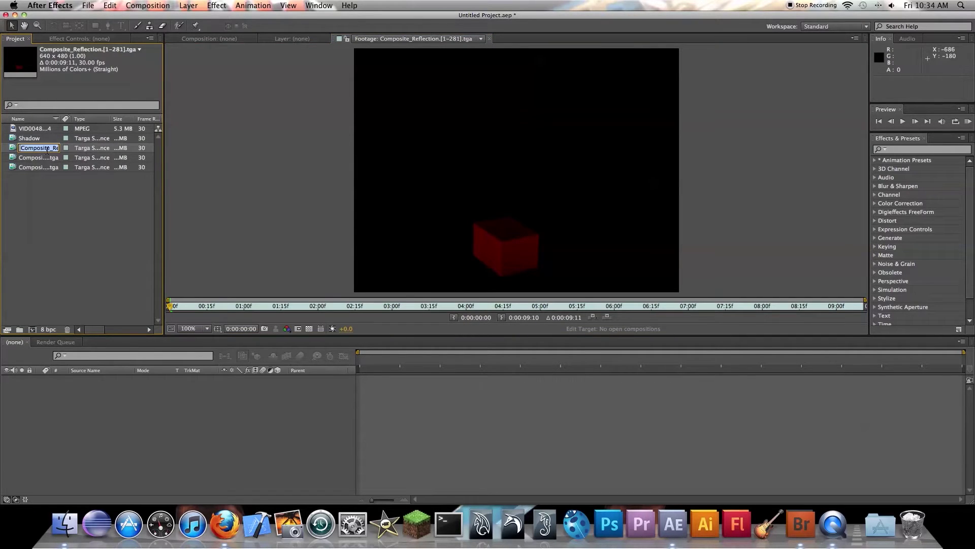
text(Reflections)
click(36, 281)
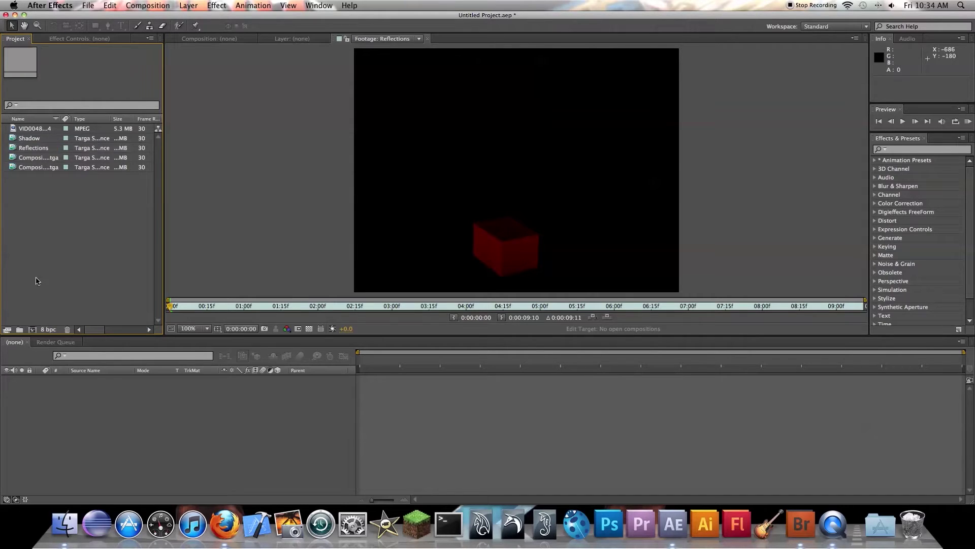
Step: Rename the Composite_Color sequence in the project as Color
click(29, 157)
right_click(29, 159)
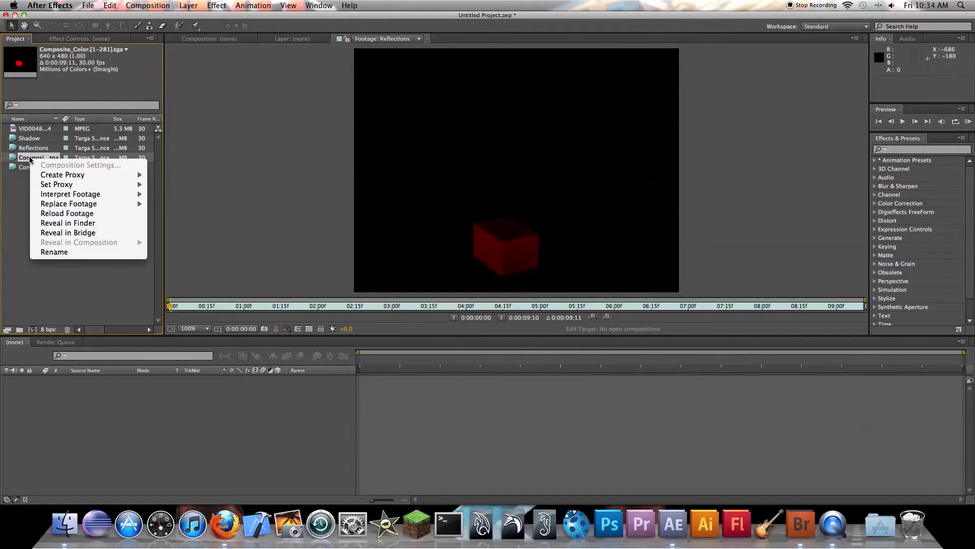
click(58, 254)
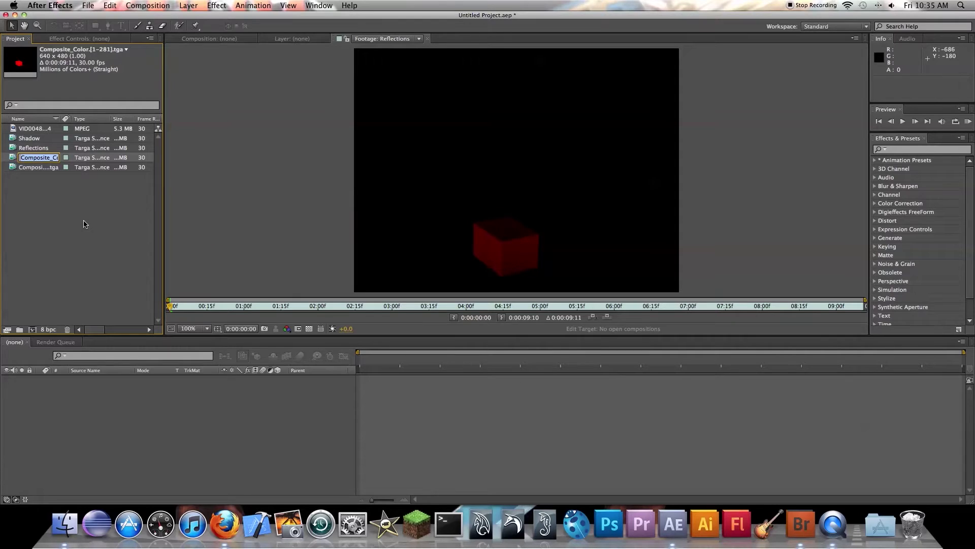
text(Color)
click(49, 212)
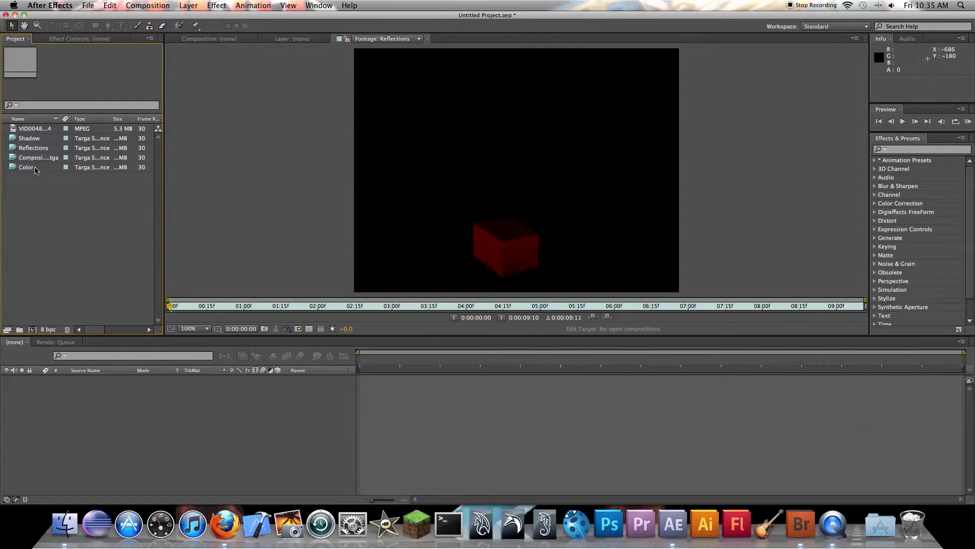
Step: Preview the Composite_Alpha sequence as footage and rename it in the project as Alpha
double_click(33, 157)
right_click(35, 160)
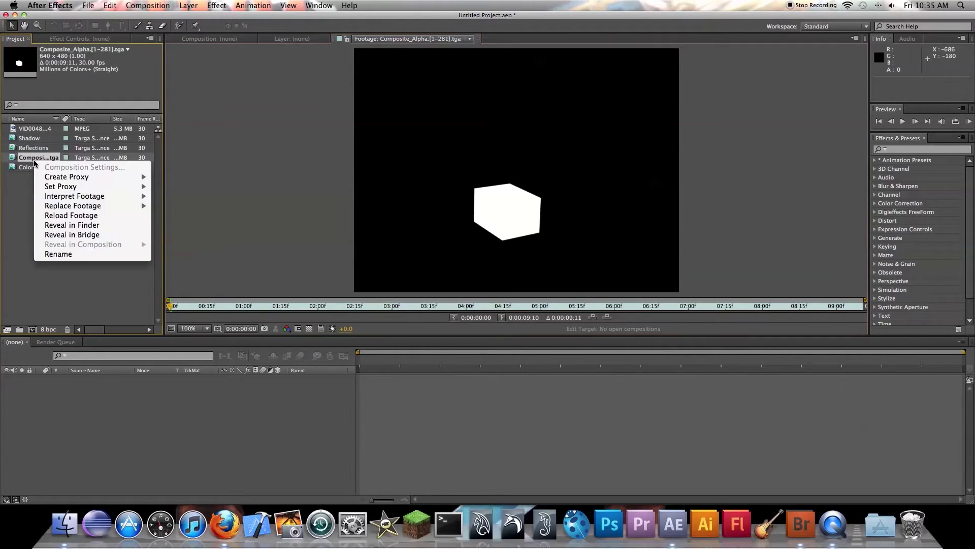
click(61, 255)
text(Alpha)
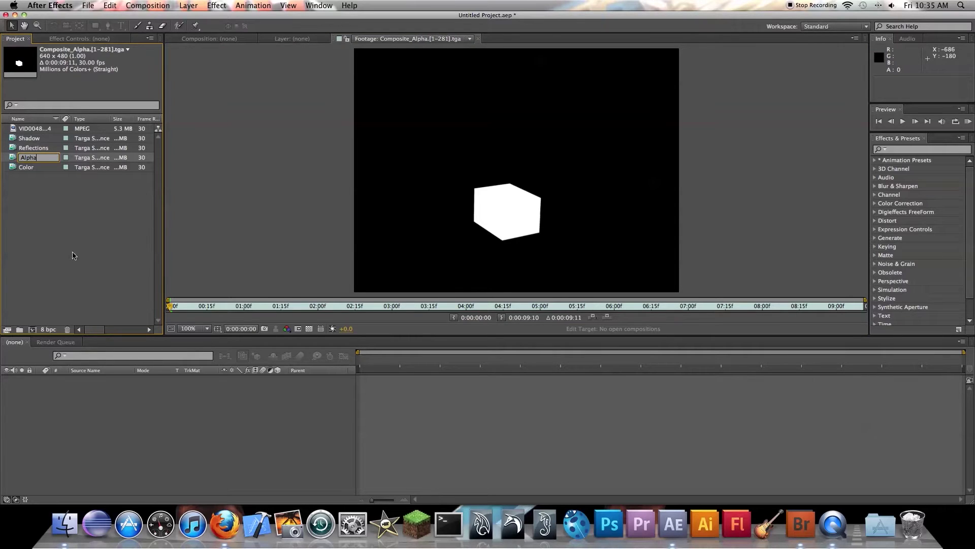
click(72, 255)
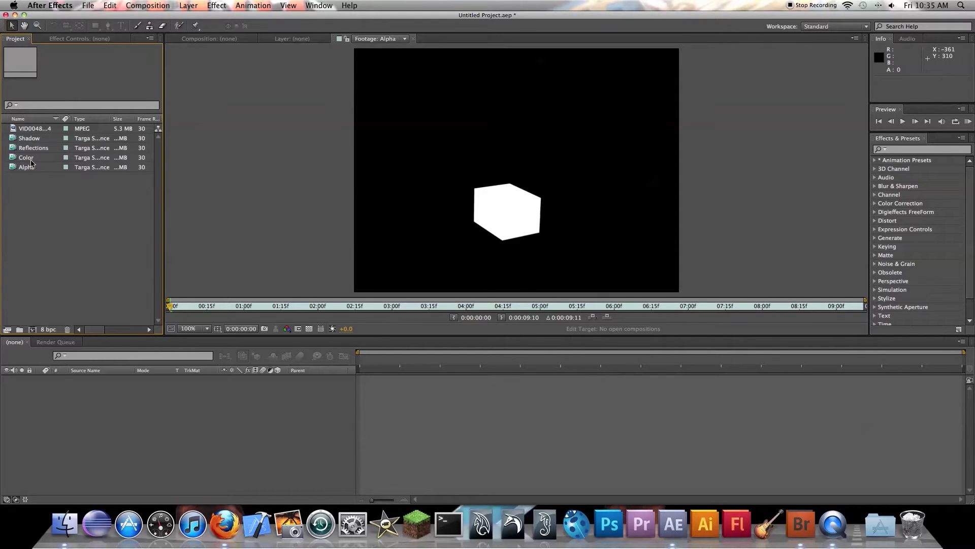
Step: Create a new composition from the VID00488.mp4 clip, matching its settings
click(32, 138)
drag(33, 128, 32, 329)
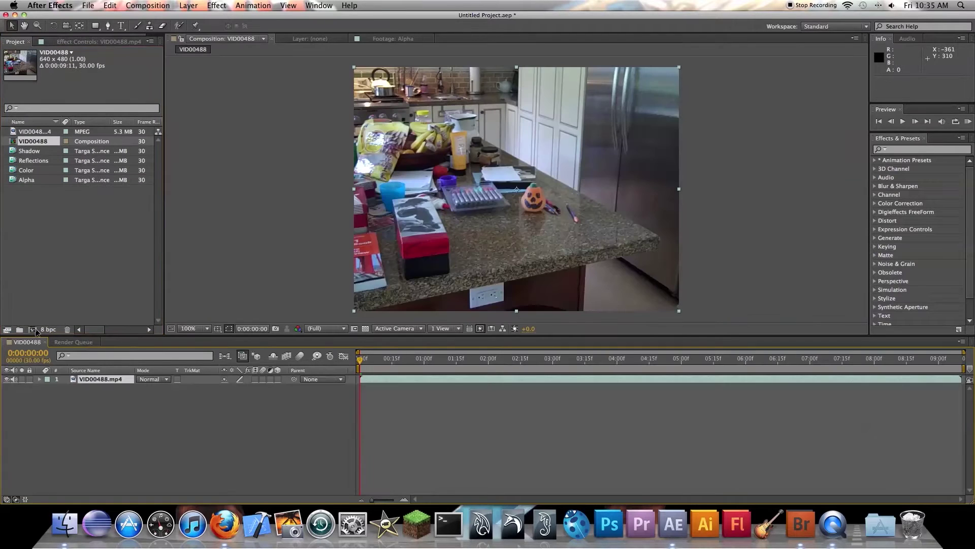
mouse_move(376, 364)
mouse_down()
mouse_move(459, 363)
mouse_move(359, 369)
mouse_up()
Step: Add the Color sequence above the video layer and the Shadow sequence on top of Color
drag(20, 169, 88, 379)
mouse_move(361, 371)
mouse_down()
mouse_move(533, 371)
mouse_move(360, 372)
mouse_up()
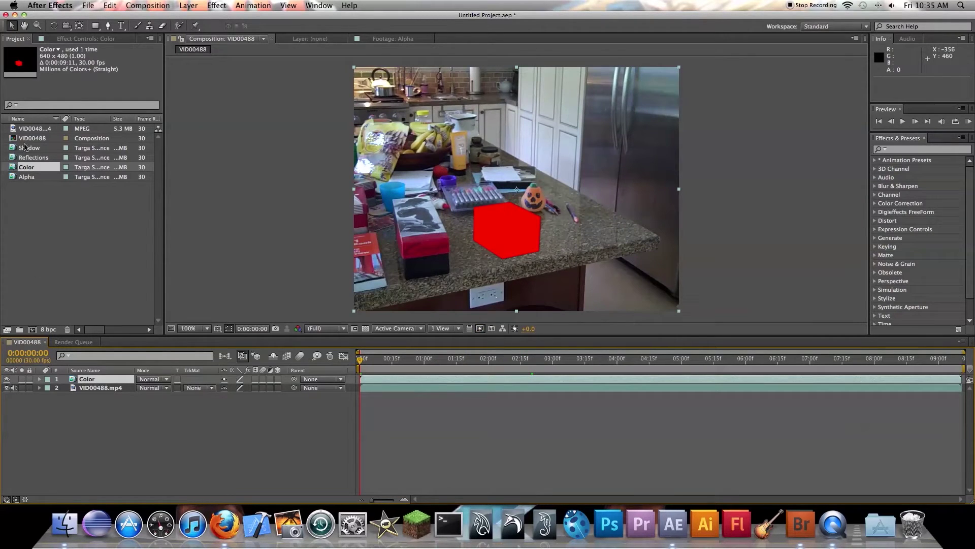
drag(28, 148, 90, 377)
drag(175, 375, 176, 376)
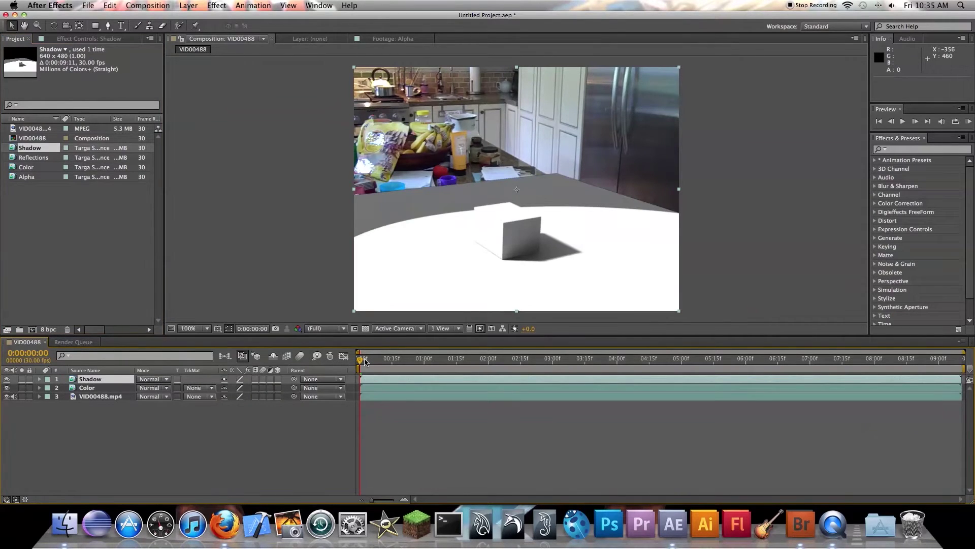
drag(361, 360, 324, 362)
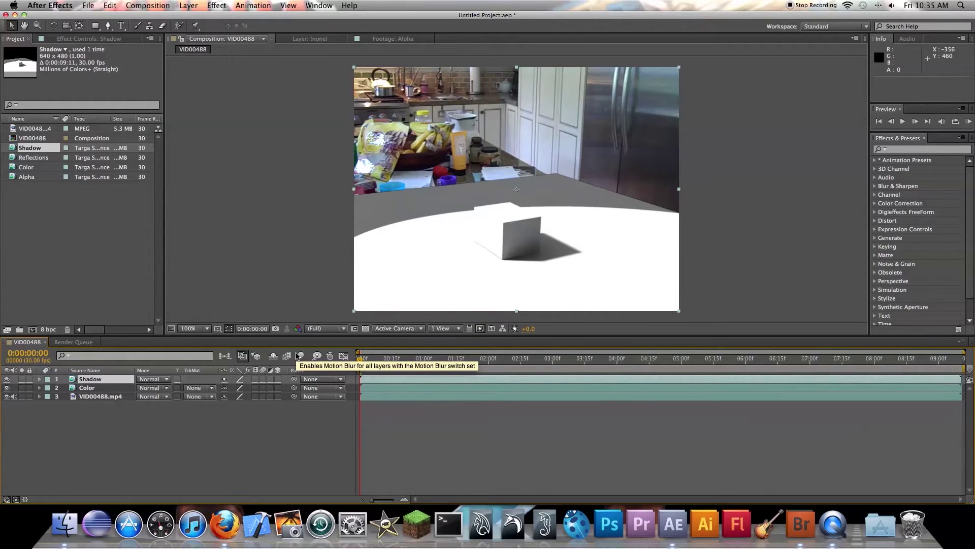
Step: Set the Shadow layer's blending mode to Multiply
click(166, 380)
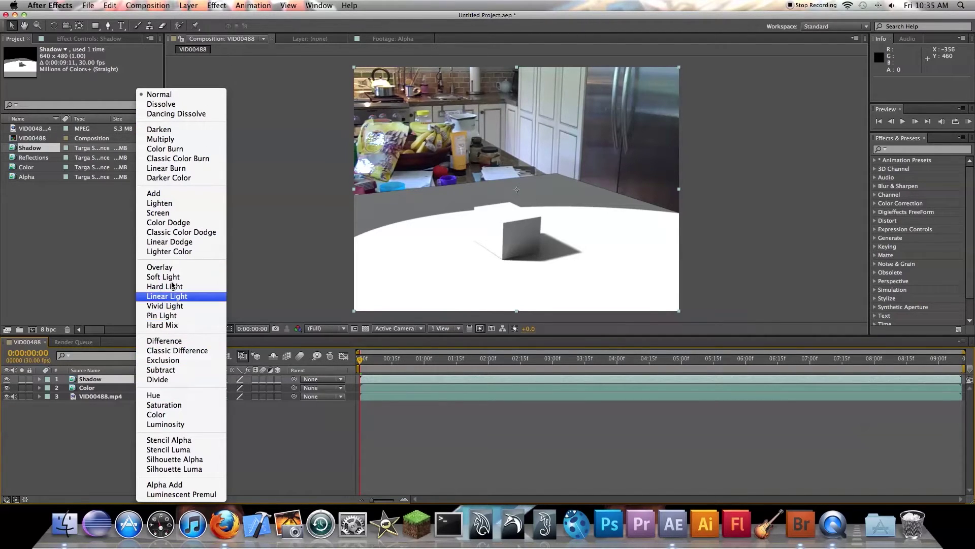
click(162, 139)
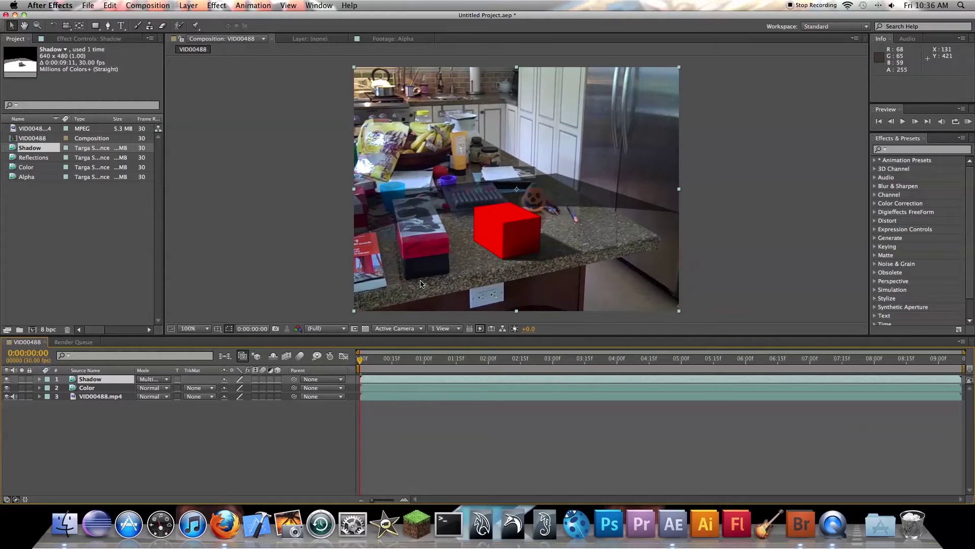
click(90, 389)
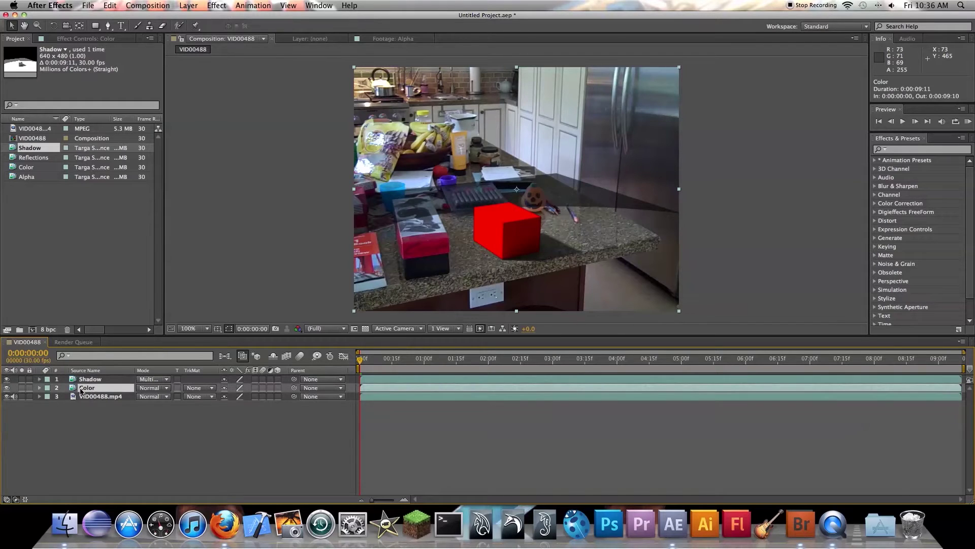
click(90, 379)
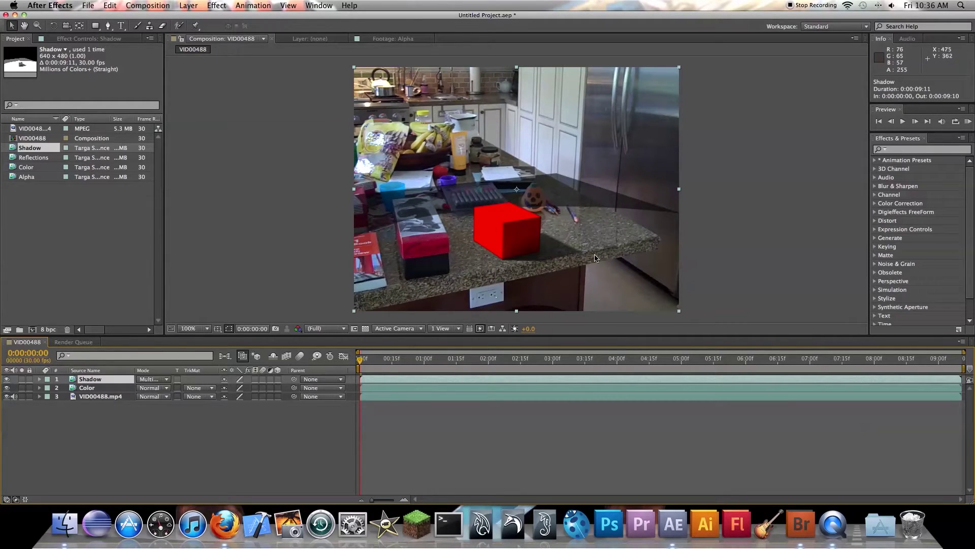
Step: Place the Reflections sequence between the Color and video layers and lower its opacity to 33%
click(26, 168)
click(25, 159)
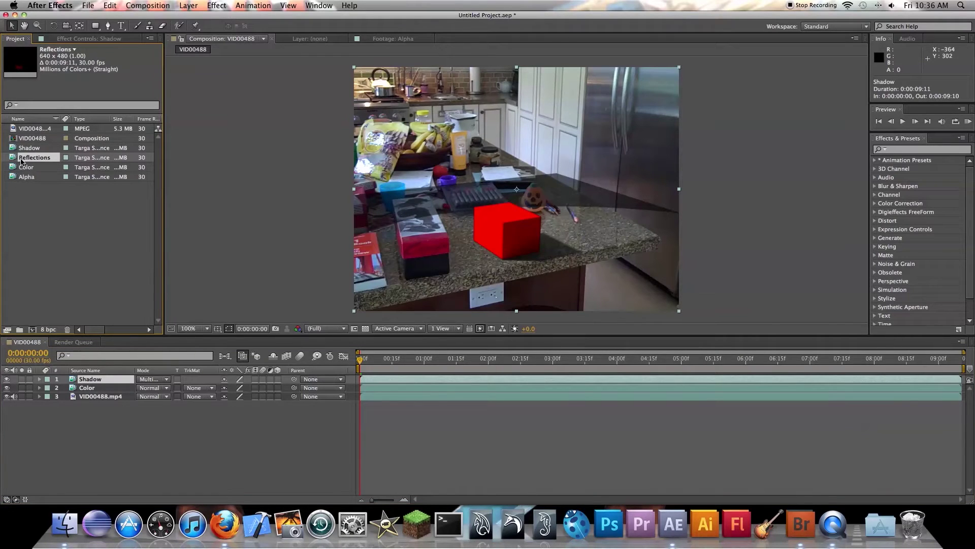
drag(21, 161, 93, 404)
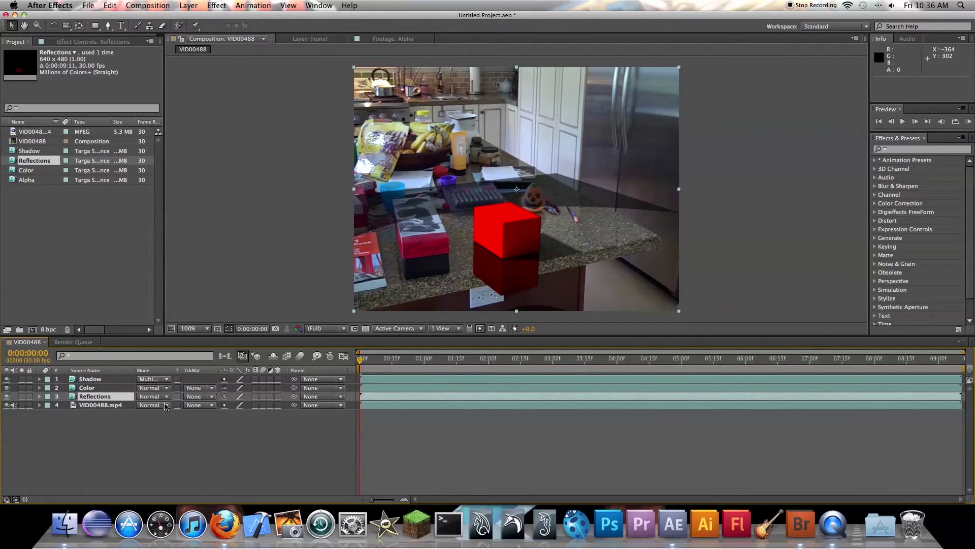
key(t)
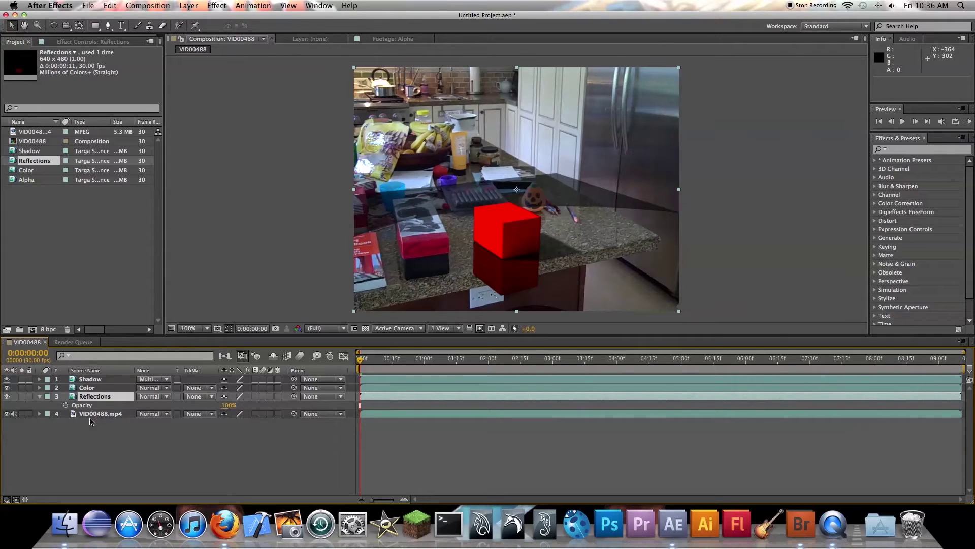
drag(227, 412, 204, 407)
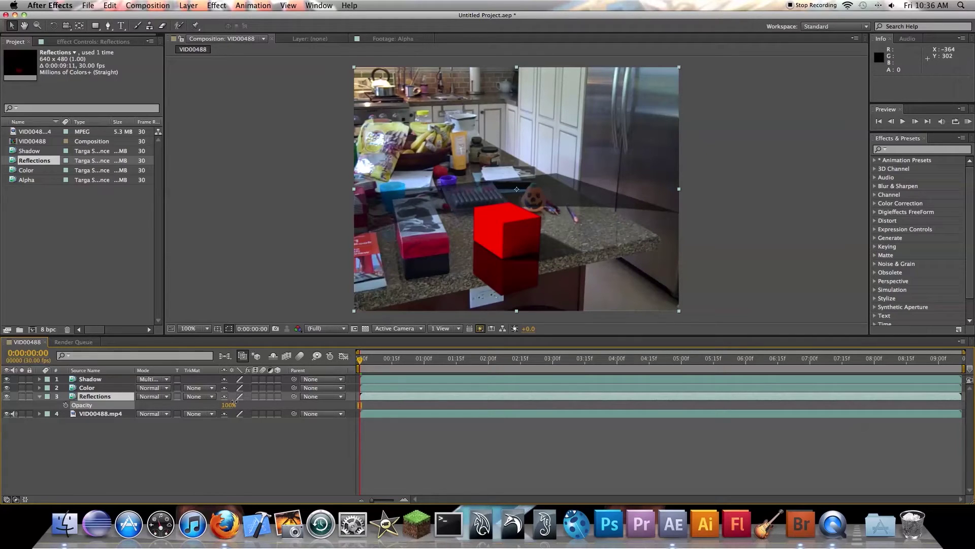
drag(249, 398, 229, 407)
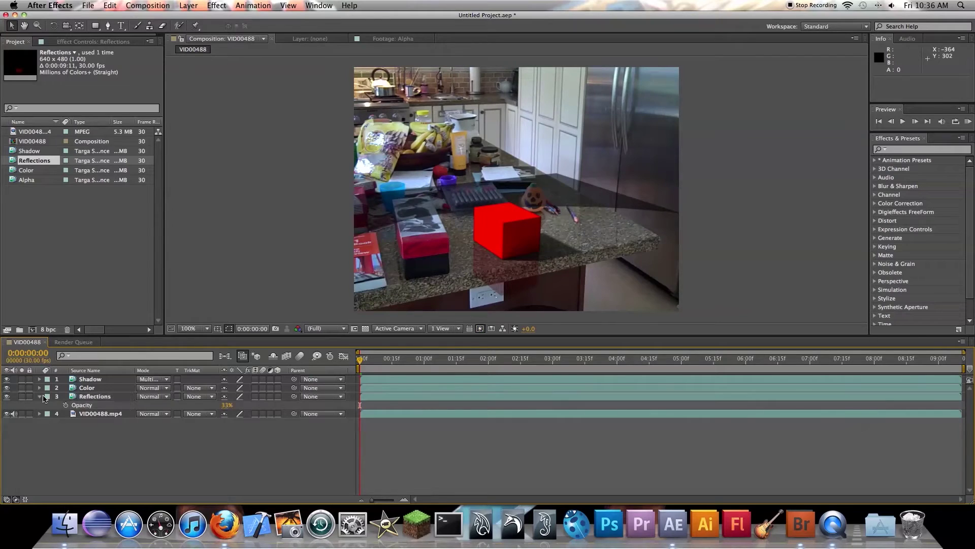
click(40, 397)
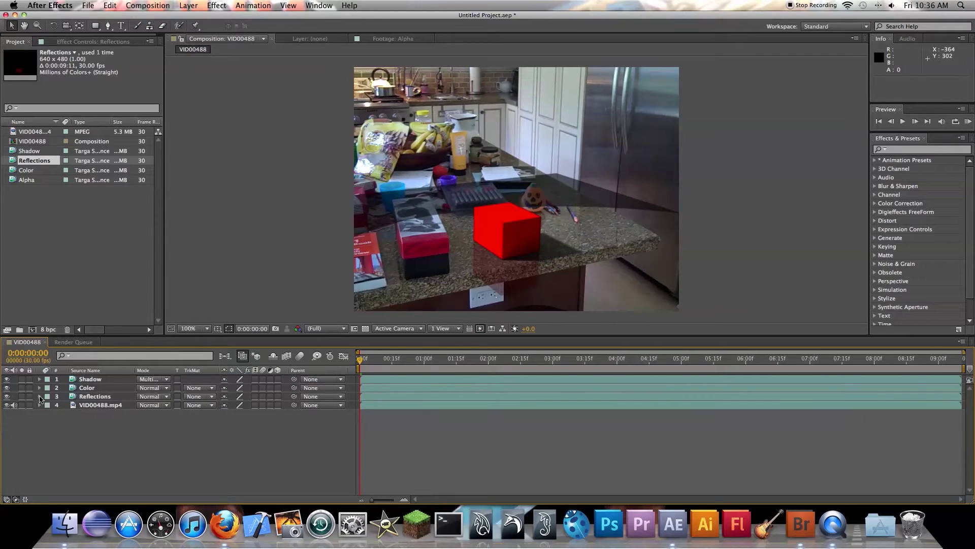
Step: Add the Alpha sequence above the Shadow layer and set Shadow's track matte to Alpha Matte "Alpha"
click(31, 171)
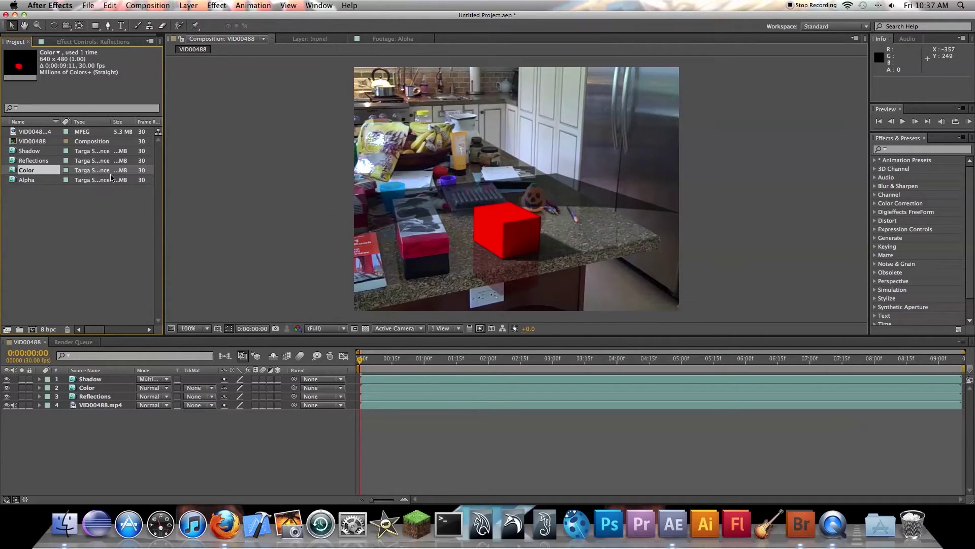
drag(16, 181, 94, 381)
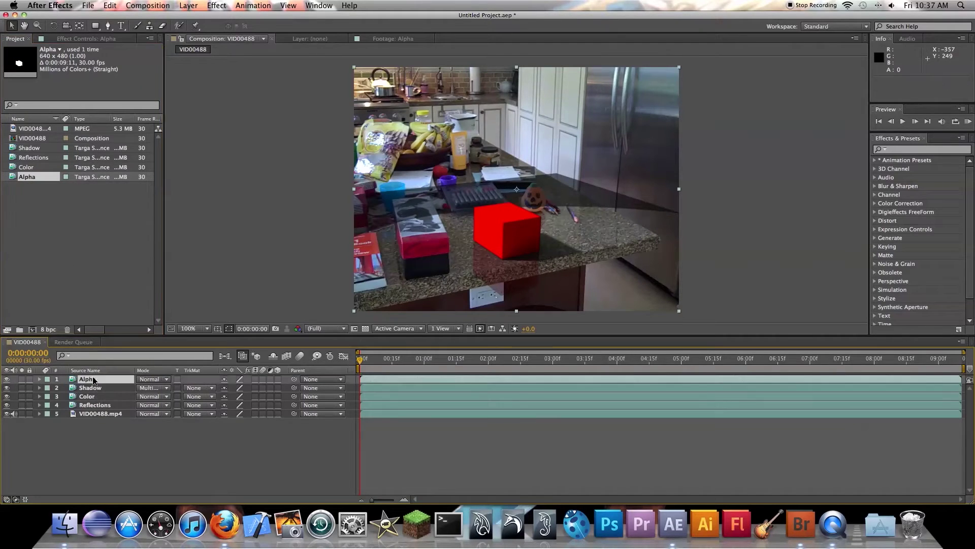
click(95, 388)
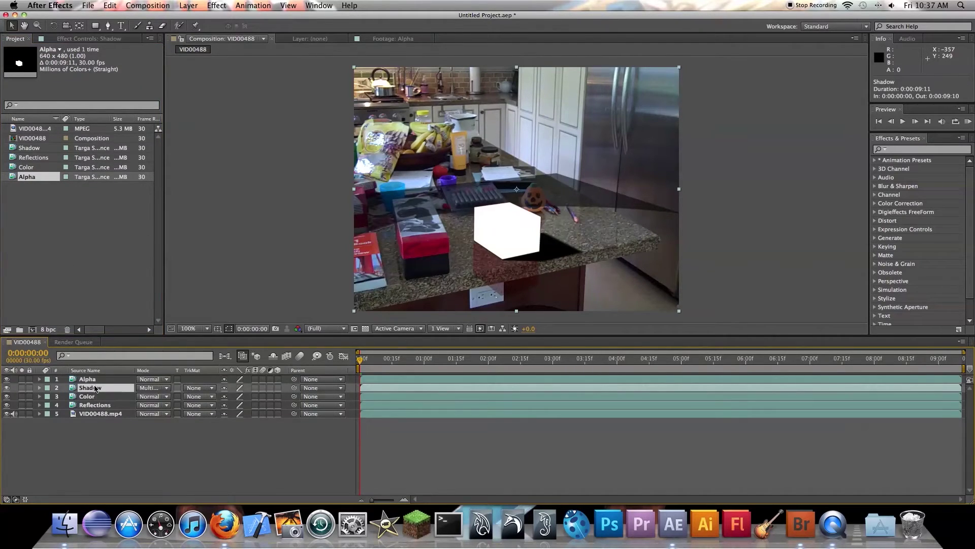
click(213, 389)
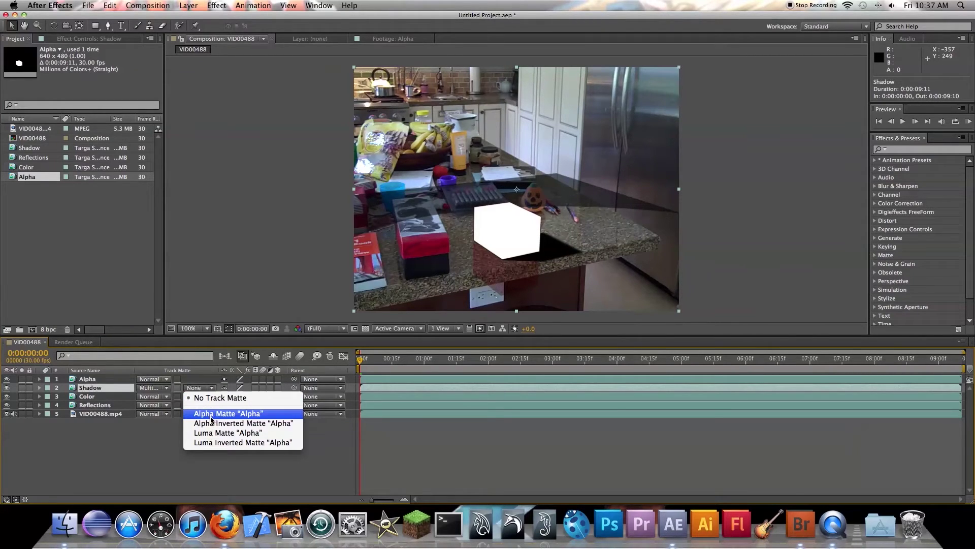
click(248, 414)
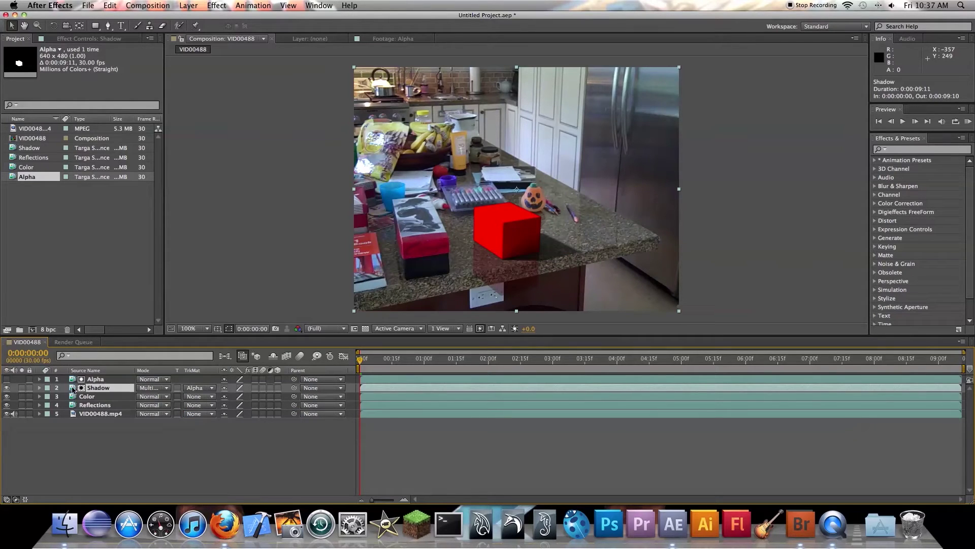
click(98, 382)
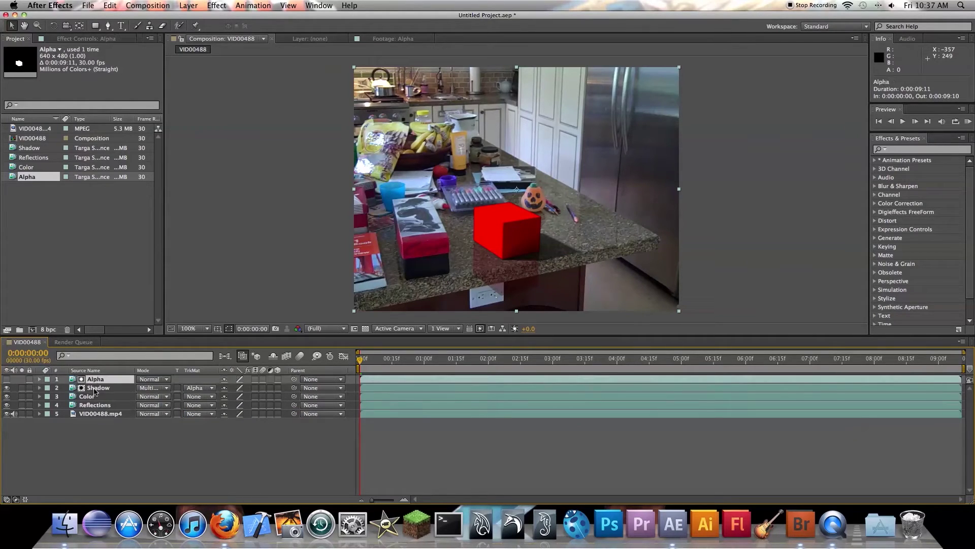
click(94, 387)
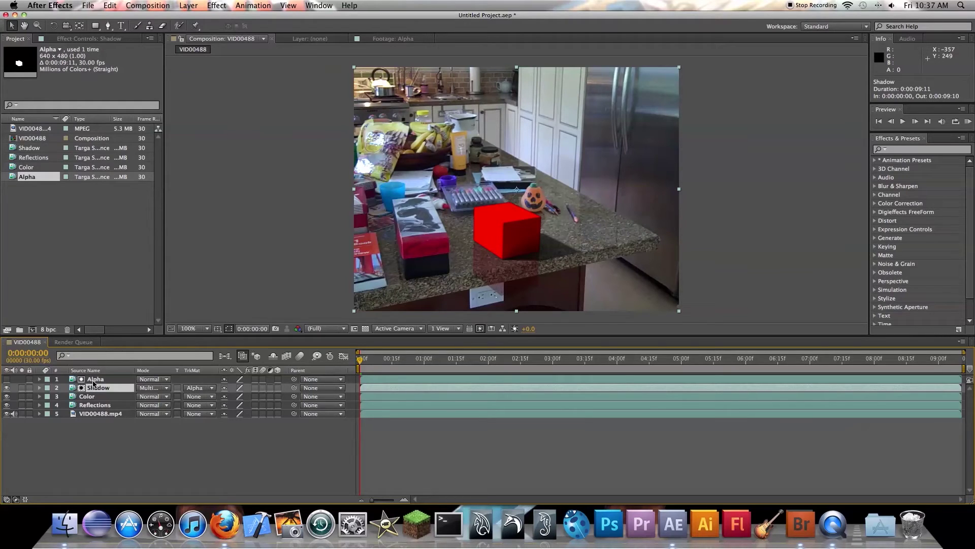
click(93, 381)
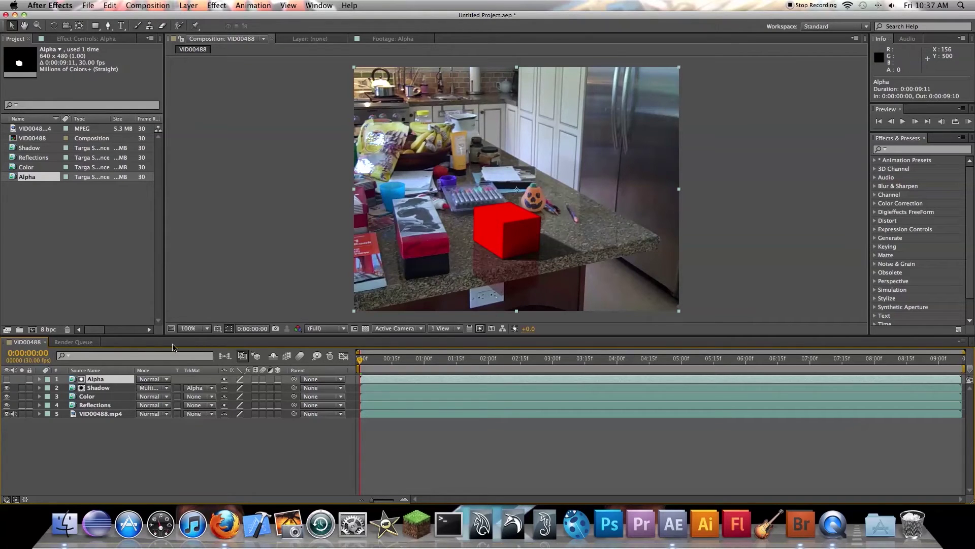
Step: Play the composite from the start for about one second and return to the first frame
drag(365, 361, 339, 381)
key(space)
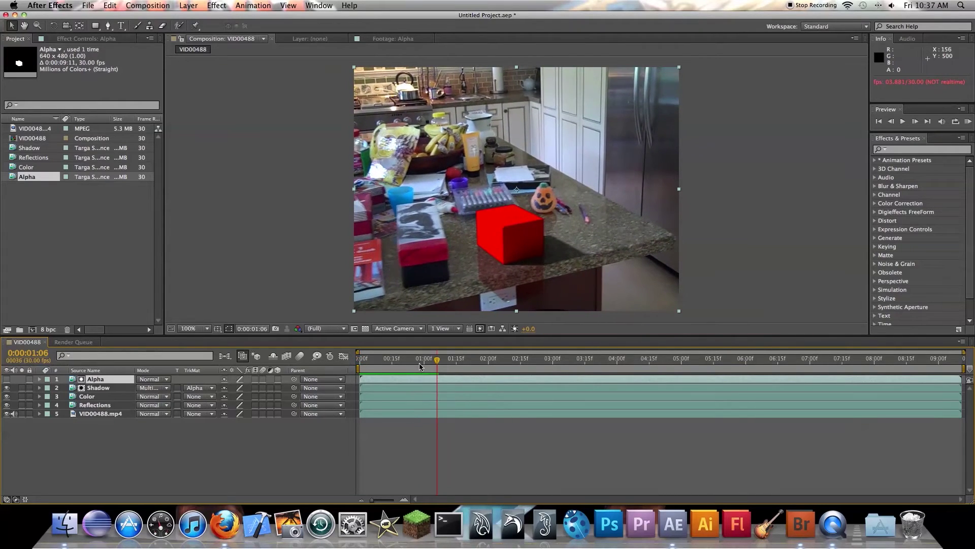
click(404, 363)
drag(401, 366, 332, 365)
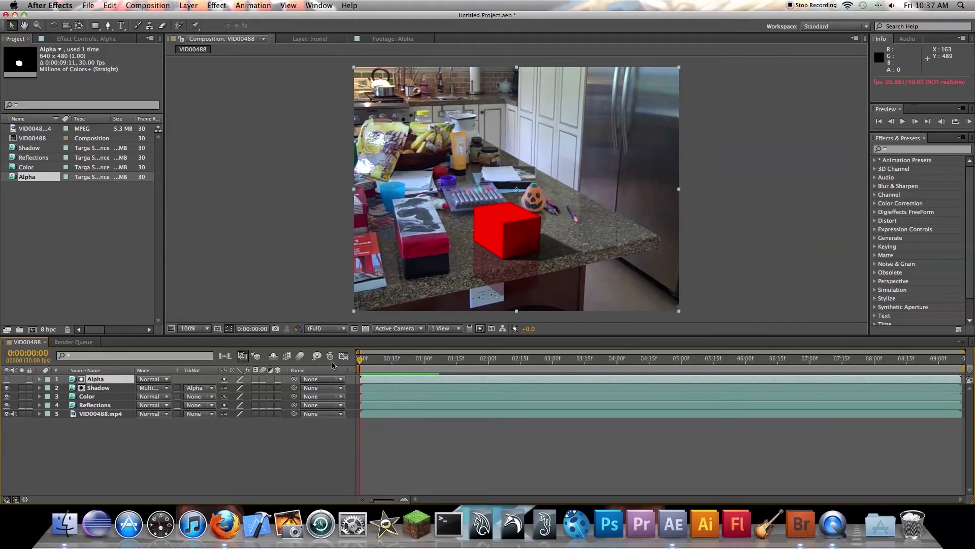
Step: Draw a closed four-point Pen mask on the Reflections layer, covering the area below the counter's front edge under the cube
click(90, 406)
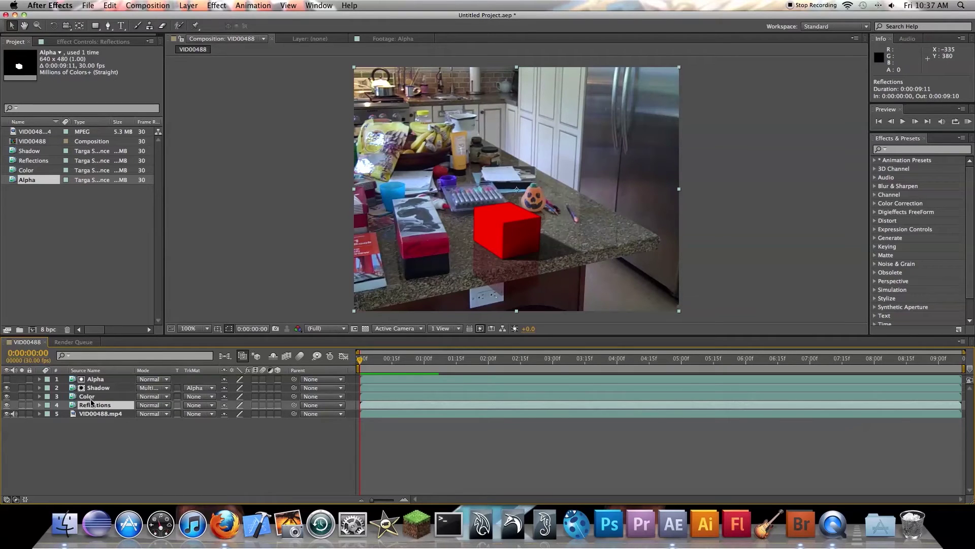
key(g)
click(453, 278)
click(577, 253)
click(620, 317)
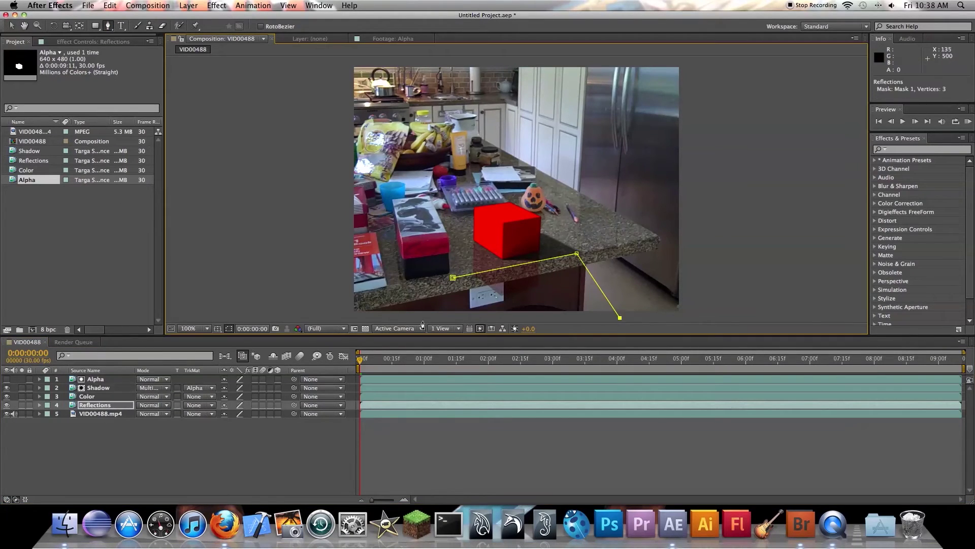
click(401, 318)
click(453, 278)
Step: Set the Reflections layer's mask to Subtract with a feather of 20 pixels
key(f)
click(236, 413)
click(239, 438)
key(v)
click(234, 422)
text(20.0,20.0 pixels)
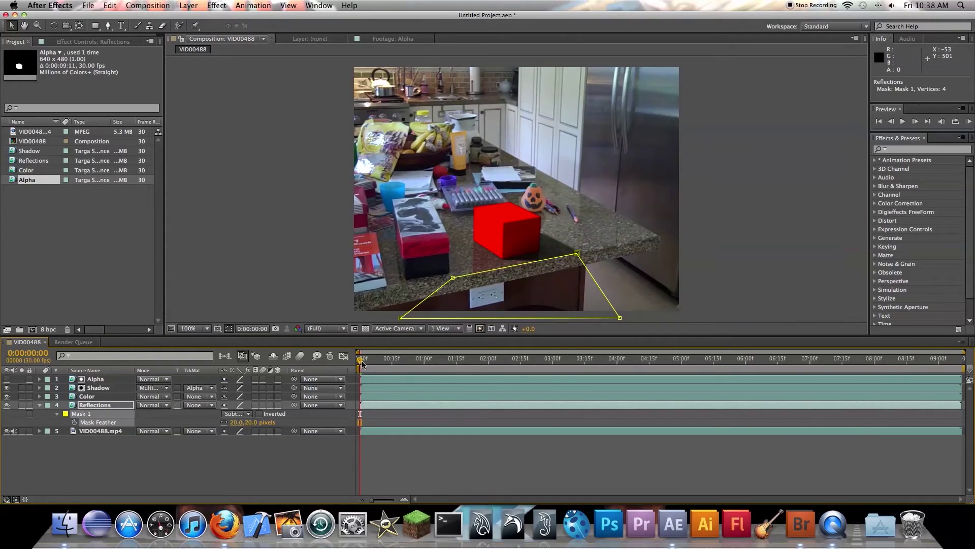
drag(359, 359, 407, 359)
drag(576, 253, 576, 253)
key(super+z)
Step: Enable Mask Path keyframing on the Reflections mask and align its upper corner near the red box with the counter edge just past frame 15
key(m)
mouse_move(407, 359)
mouse_down()
mouse_move(360, 360)
mouse_move(407, 359)
mouse_move(398, 359)
mouse_up()
click(74, 423)
drag(452, 279, 451, 278)
Step: Keyframe the mask's two upper corners to follow the counter edge just before 1:00 and at about 1:06
drag(398, 360, 420, 359)
drag(577, 253, 580, 255)
drag(452, 278, 455, 281)
drag(420, 359, 439, 359)
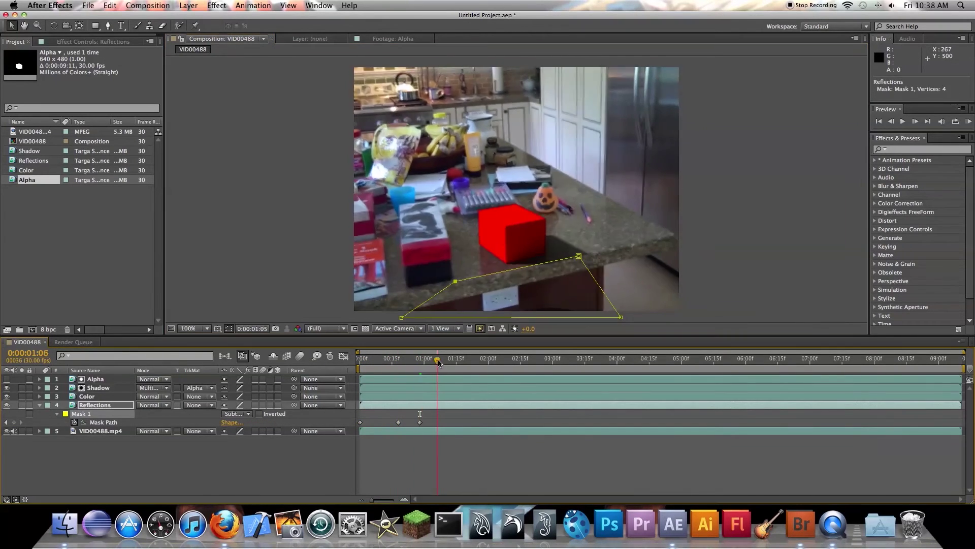
drag(580, 255, 578, 259)
drag(456, 281, 456, 285)
Step: Keyframe the Reflections mask's two upper corners to follow the counter edge at about 1:15 and at 2:05
drag(439, 359, 456, 359)
drag(456, 284, 430, 286)
drag(579, 259, 547, 265)
drag(456, 359, 499, 359)
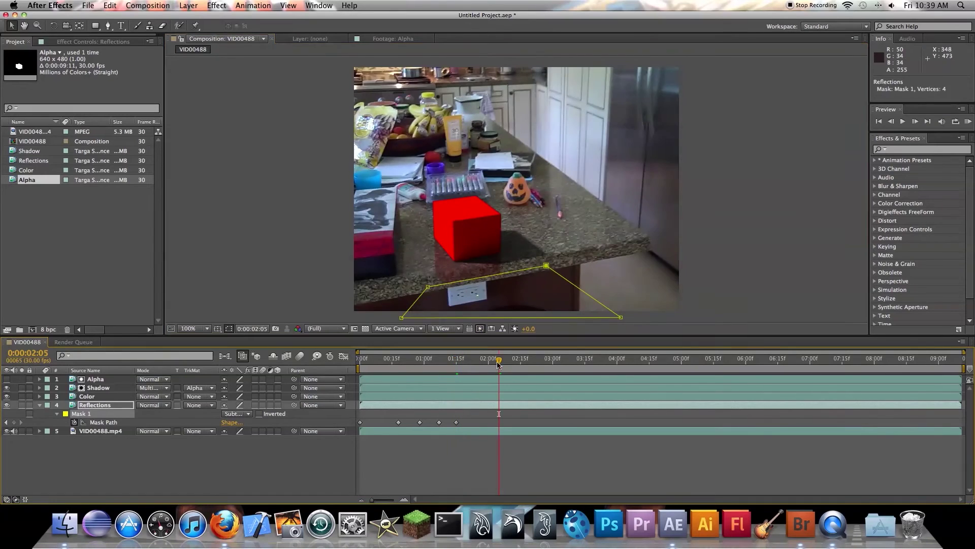
drag(431, 287, 419, 278)
drag(547, 265, 535, 259)
Step: Keyframe the mask's upper corners against the moving counter edge at about 2:18 and 2:25, and preview the composition
drag(499, 360, 527, 360)
drag(420, 278, 420, 304)
drag(535, 259, 531, 280)
drag(420, 304, 419, 298)
mouse_move(527, 360)
mouse_down()
mouse_move(554, 365)
mouse_move(544, 365)
mouse_up()
drag(530, 281, 517, 279)
key(KP_0)
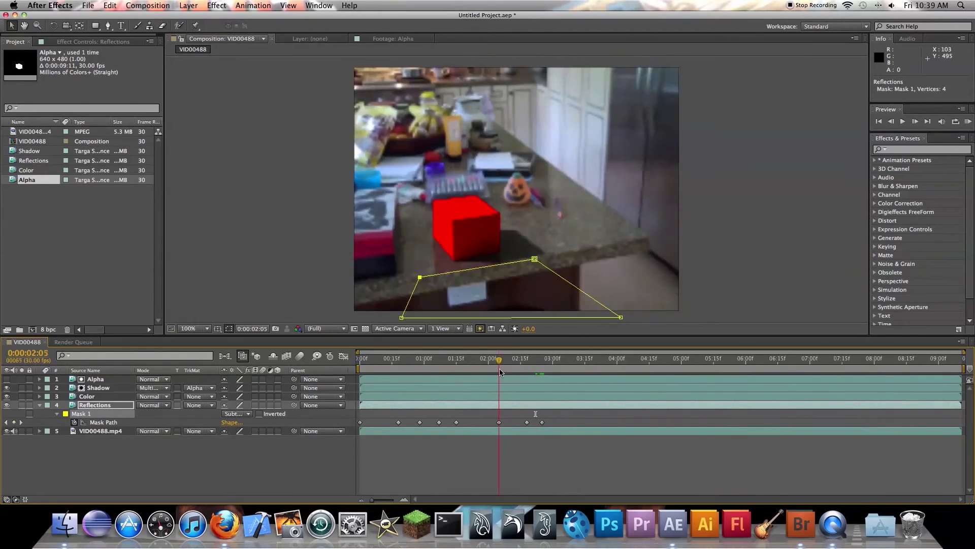
Step: Refine the mask's upper corners along the counter edge with keyframes at about 1:24, 1:29 and 0:12
drag(360, 359, 476, 359)
drag(425, 282, 407, 278)
drag(541, 263, 538, 262)
drag(475, 360, 486, 361)
drag(536, 261, 534, 260)
drag(486, 359, 386, 375)
drag(577, 253, 579, 255)
Step: Play the composition from the start to check how the reflection mask follows the counter edge
drag(385, 361, 360, 360)
key(space)
click(527, 442)
key(space)
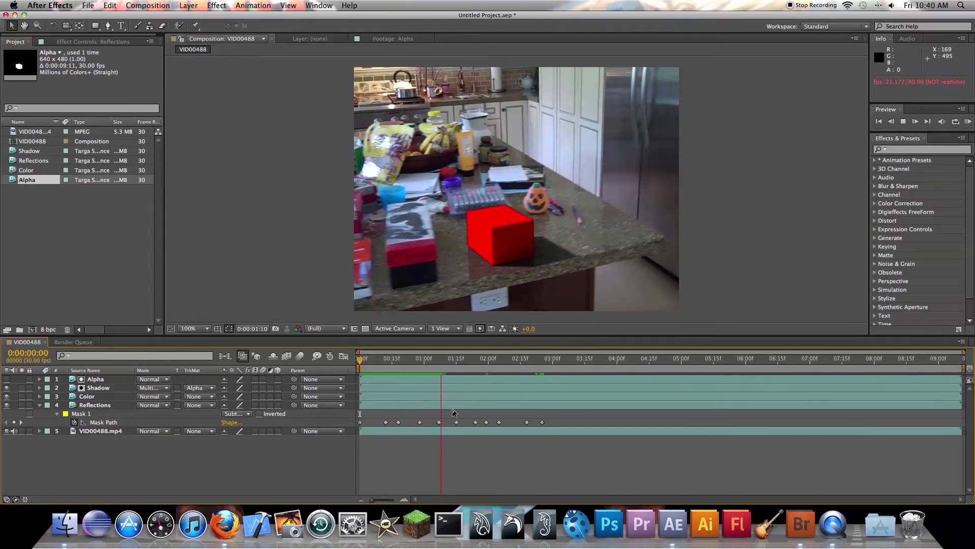
key(space)
Step: Nudge the Reflections mask's upper corners onto the counter edge at about 2:11, at the first frame and at about 0:12
click(509, 405)
drag(532, 266, 529, 263)
drag(512, 360, 359, 372)
drag(450, 279, 453, 277)
drag(359, 360, 386, 362)
drag(455, 279, 456, 277)
drag(386, 361, 420, 362)
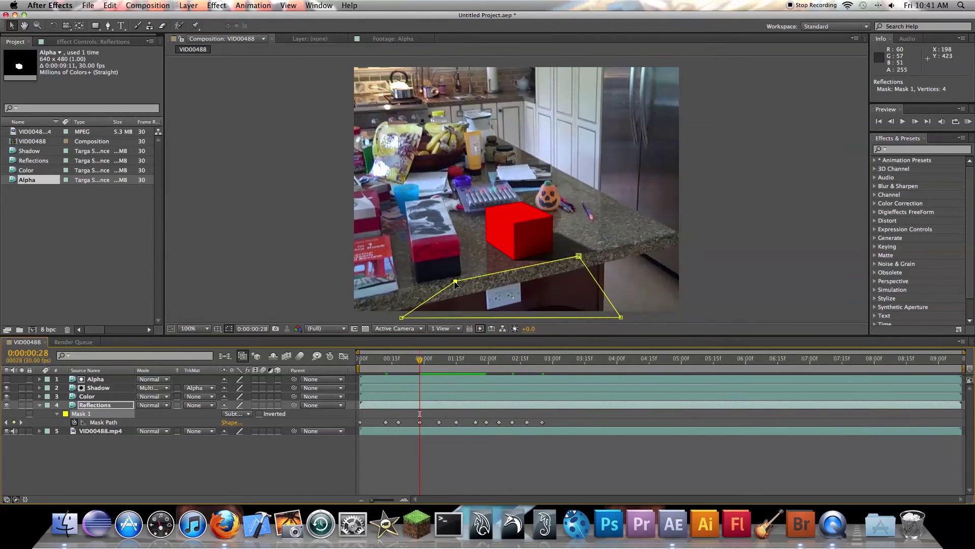
Step: Fine-tune the mask's upper corners along the counter edge at 0:28, about 0:23 and 0:17
drag(456, 279, 460, 280)
drag(419, 360, 409, 361)
drag(579, 256, 579, 255)
drag(409, 360, 396, 361)
drag(458, 279, 459, 277)
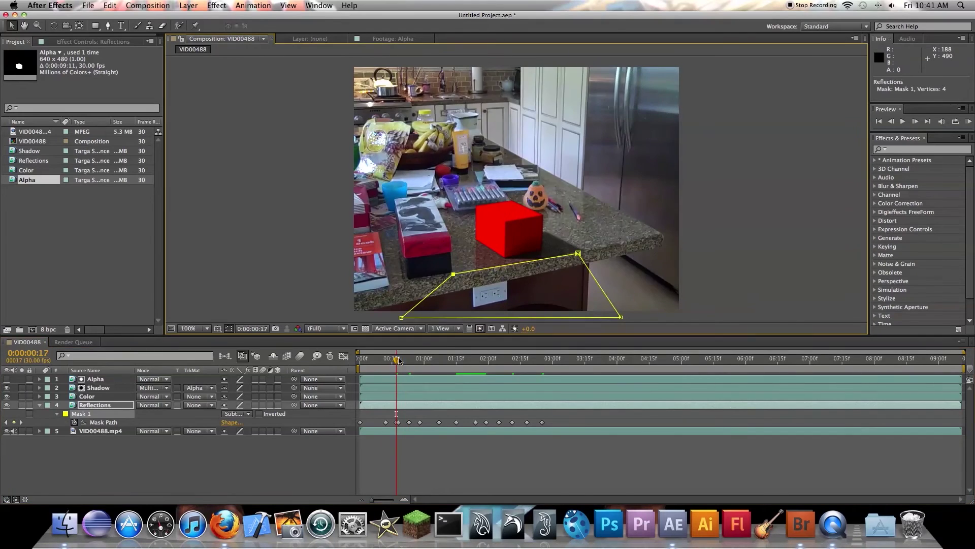
Step: Play back the composition from the first frame to review the refined mask keyframes
drag(396, 360, 358, 362)
click(464, 459)
key(space)
key(space)
drag(551, 361, 348, 378)
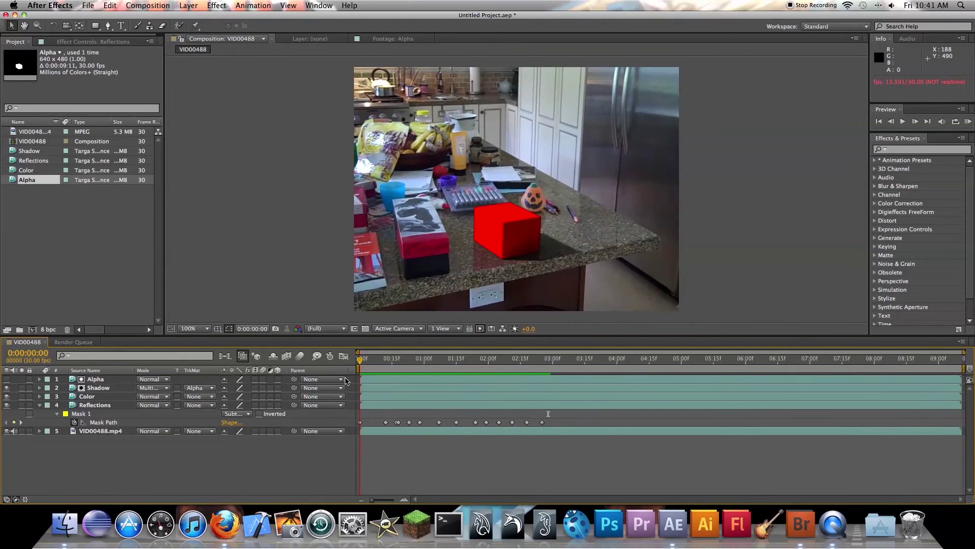
Step: Reveal all properties of the Reflections layer's mask and set its feather to 25 pixels after trying 42 pixels
click(80, 414)
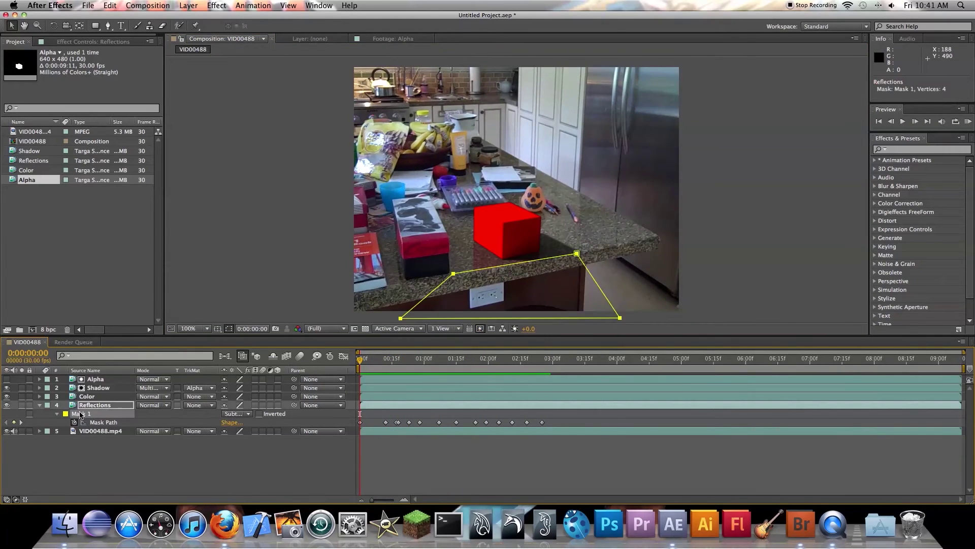
key(m)
key(m)
key(m)
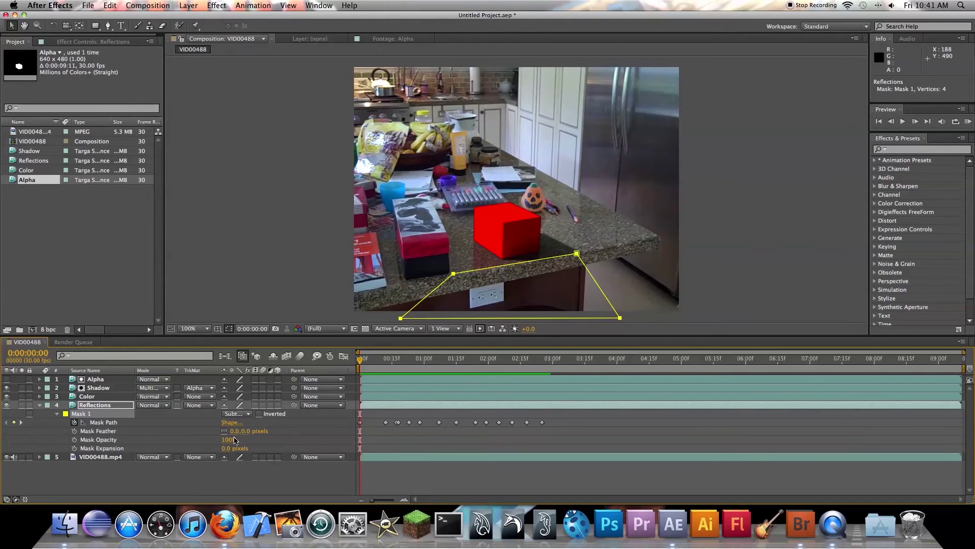
drag(234, 430, 241, 431)
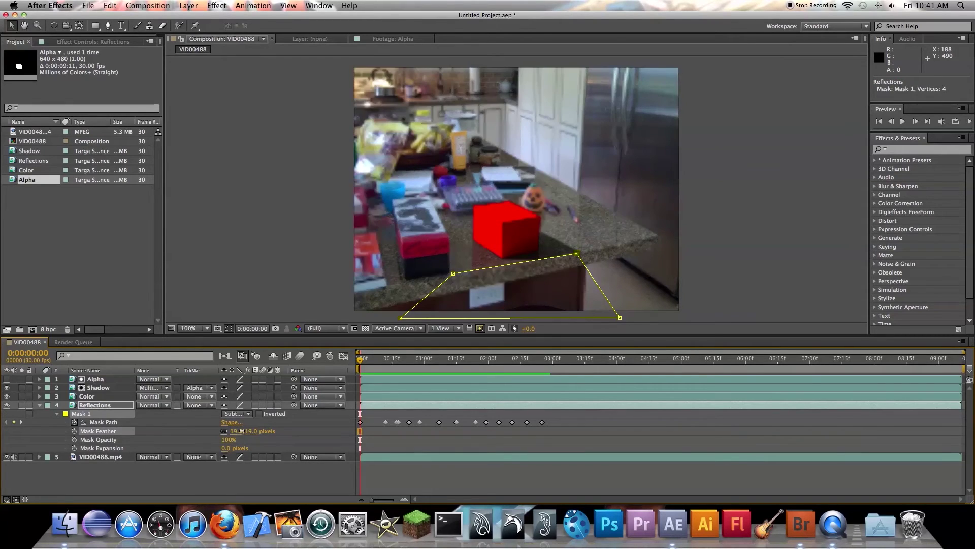
drag(252, 431, 254, 431)
click(471, 477)
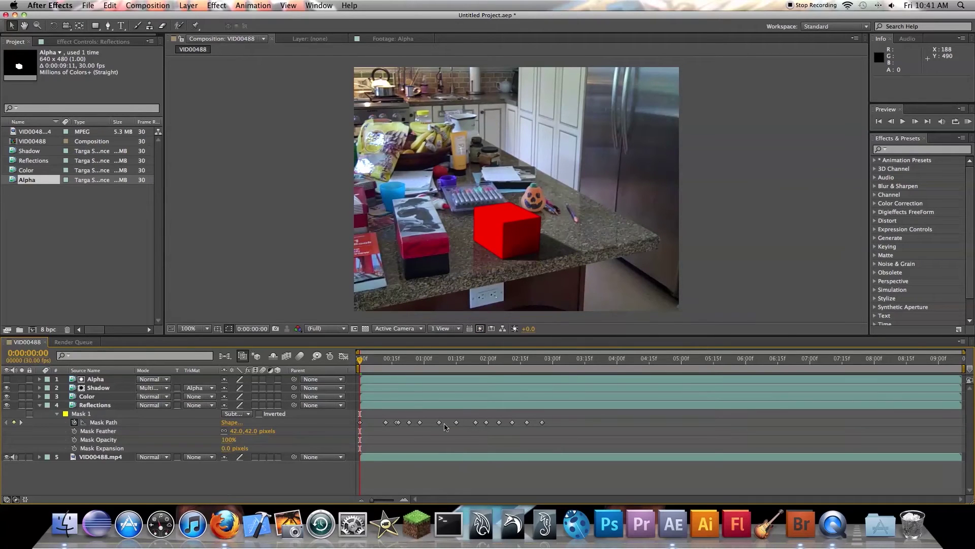
drag(369, 366, 497, 367)
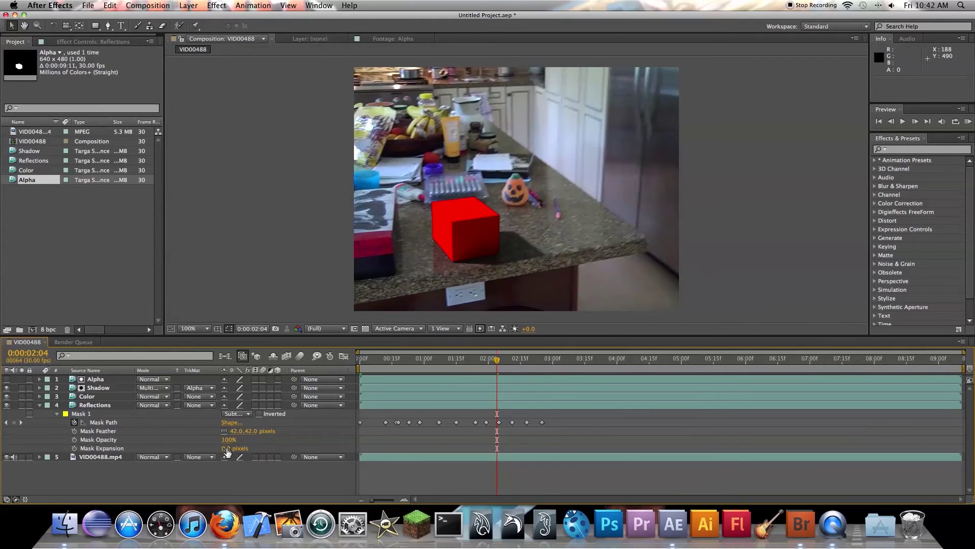
drag(235, 431, 227, 431)
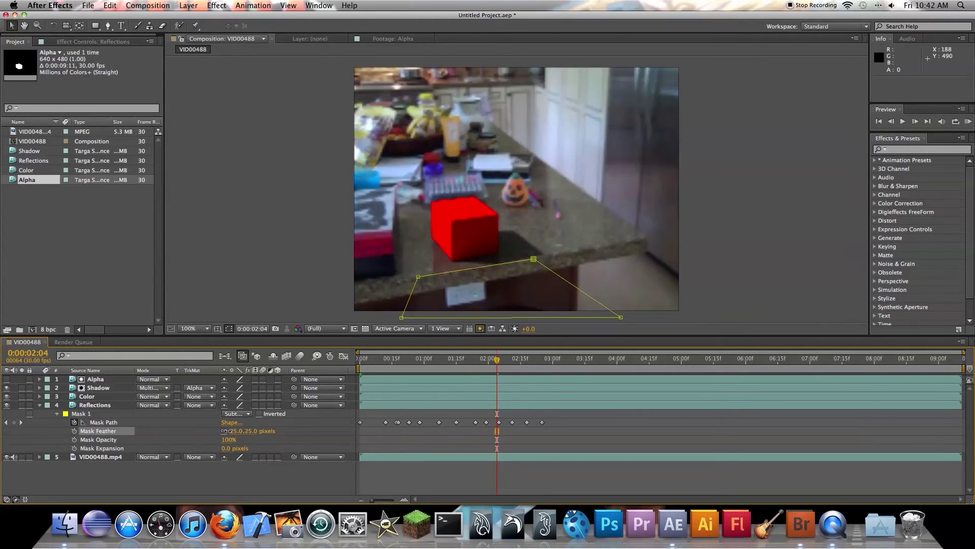
click(438, 475)
Step: Preview the composite from the beginning with the feathered mask and return to the first frame
drag(487, 357, 362, 360)
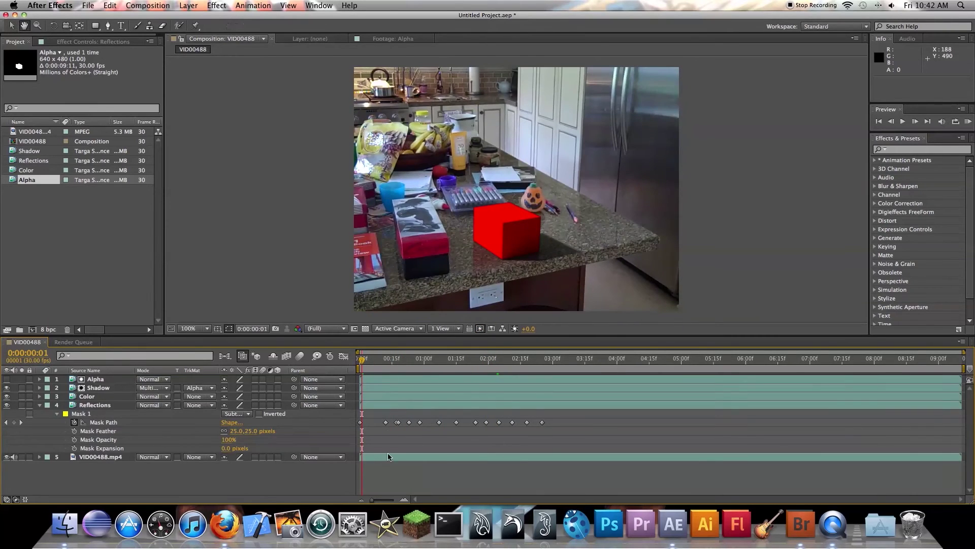
key(space)
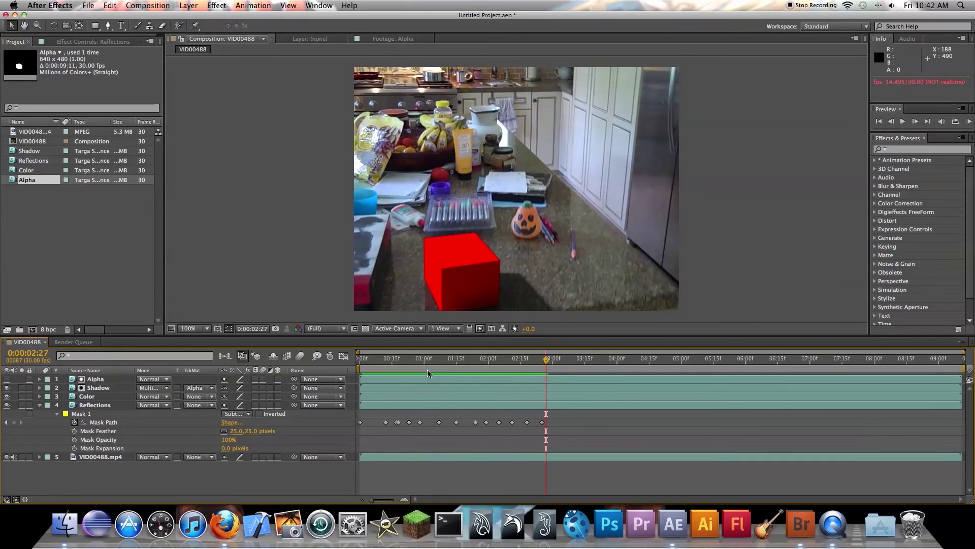
drag(428, 370, 356, 381)
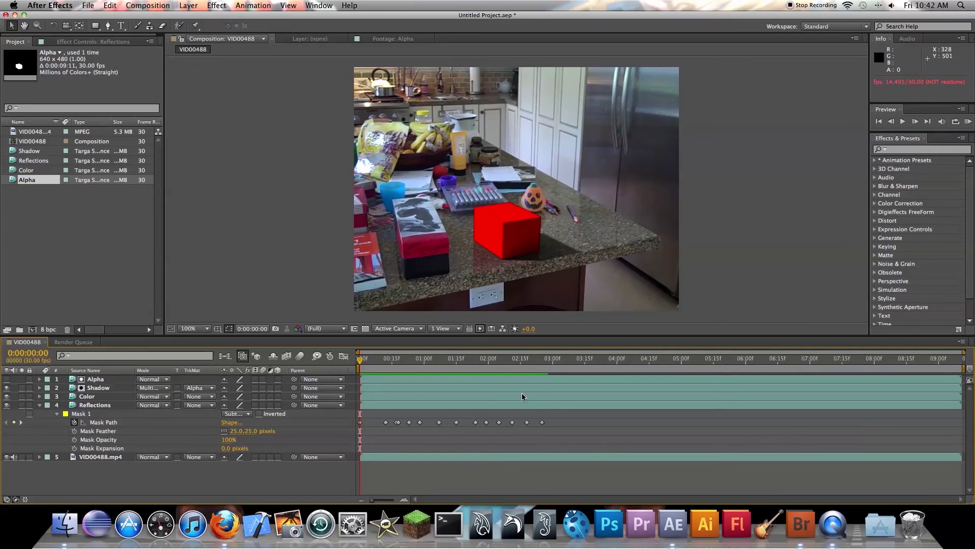
Step: Add the composition to the render queue and enable audio output in its QuickTime output module
click(143, 4)
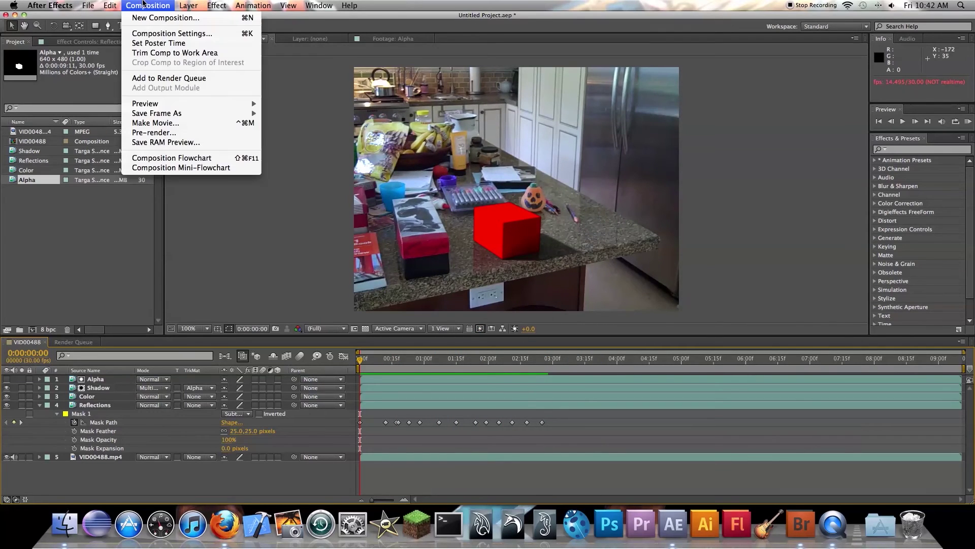
click(169, 80)
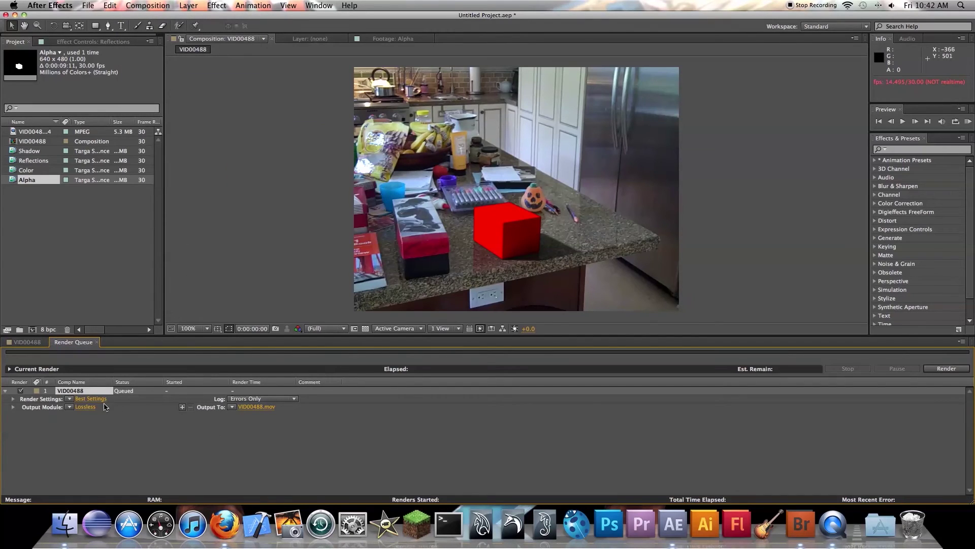
click(92, 407)
click(355, 363)
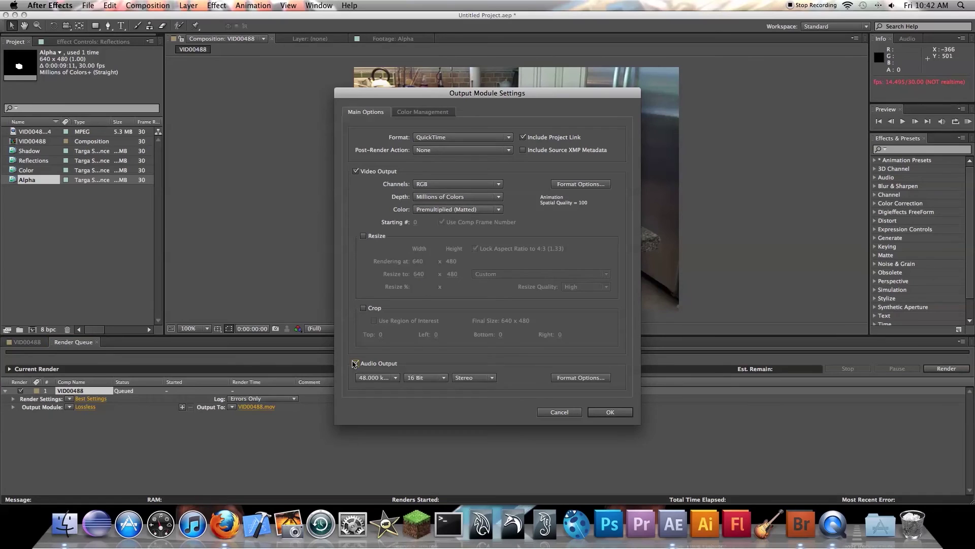
click(609, 412)
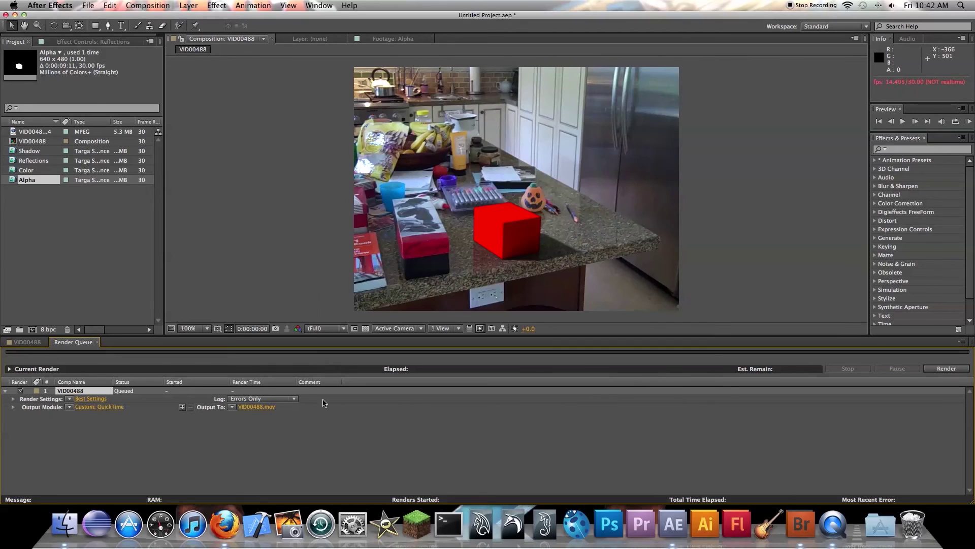
Step: Set the render's output file name to FianlComp in the Compositing folder
click(257, 407)
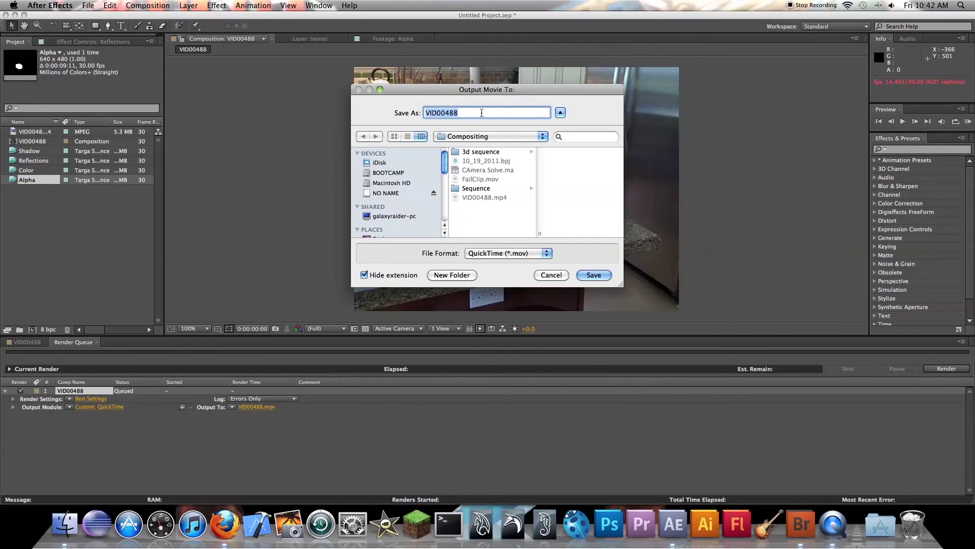
text(FianlComp)
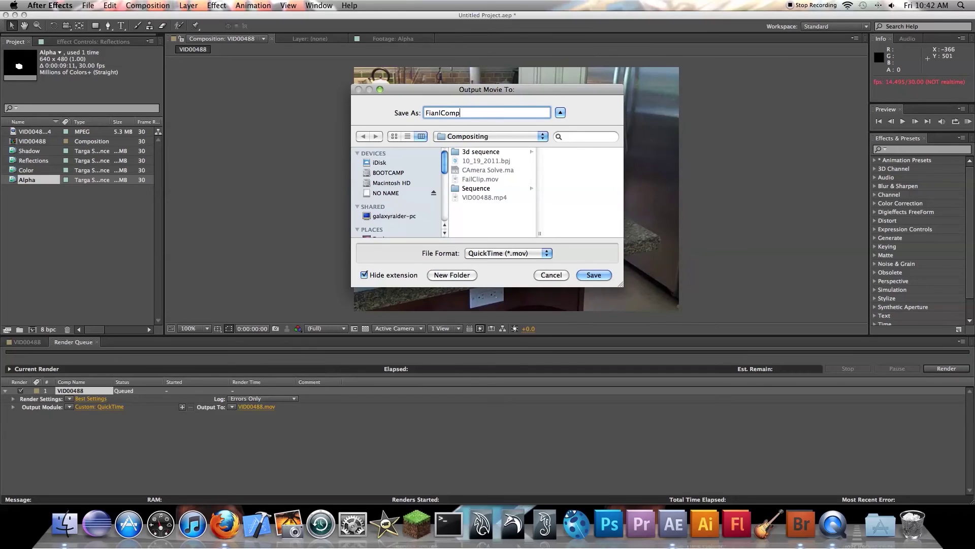
key(Return)
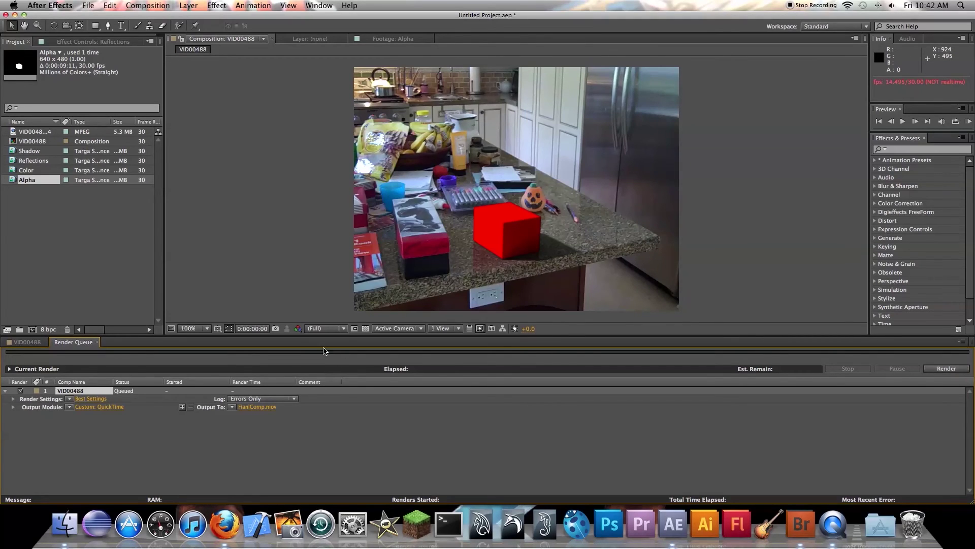
Step: In the VID00488 timeline, try the Reflections layer's opacity at 61% and return it to 33%
click(23, 341)
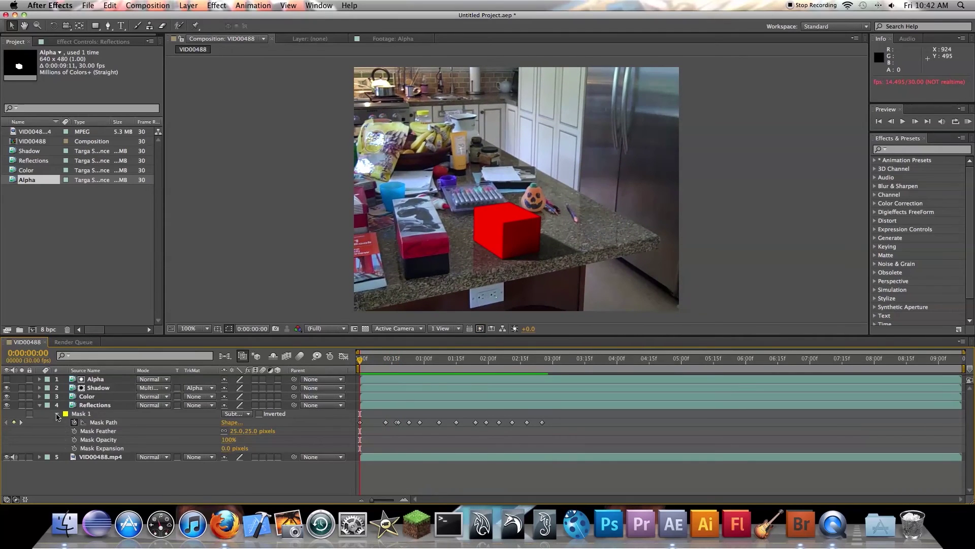
click(56, 413)
click(39, 405)
click(101, 405)
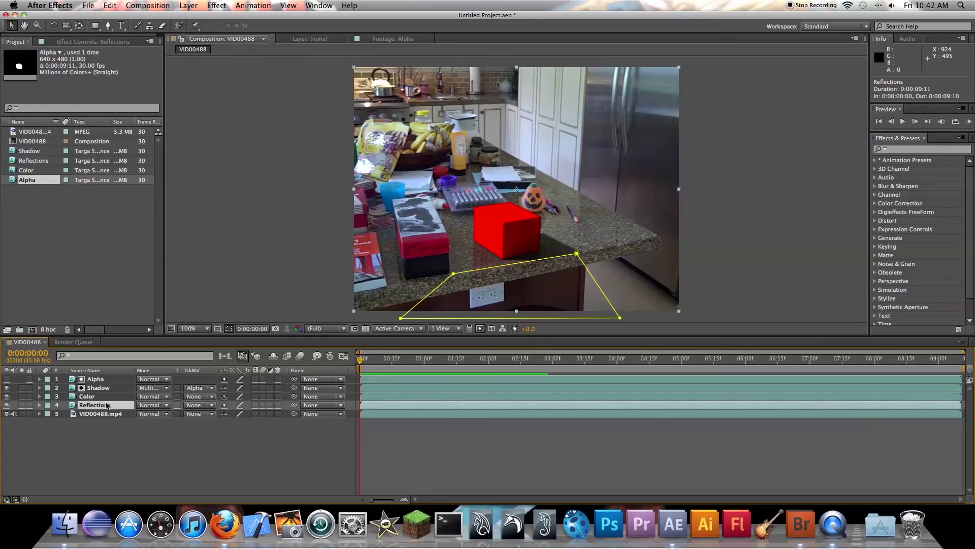
key(t)
click(252, 475)
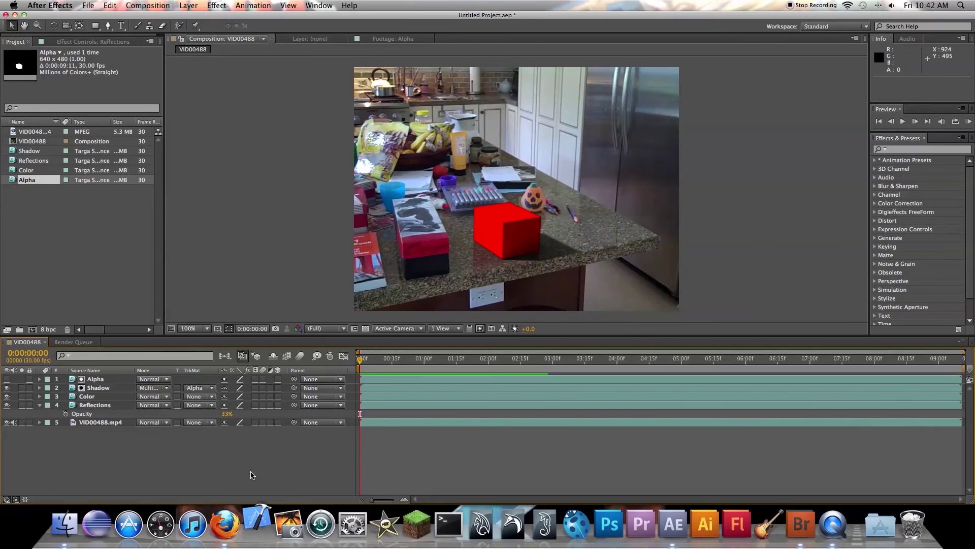
right_click(259, 515)
click(265, 459)
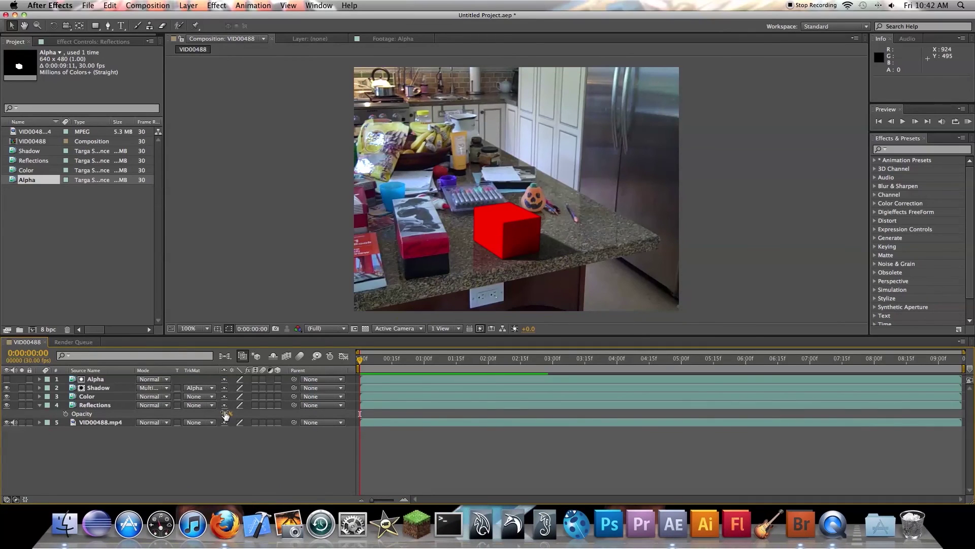
drag(226, 414, 241, 413)
click(255, 451)
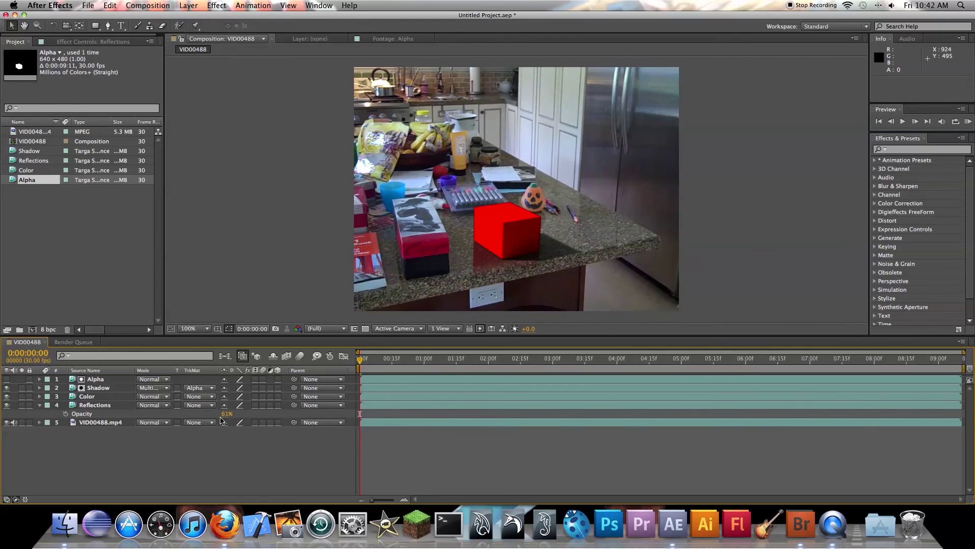
drag(226, 414, 210, 416)
click(260, 446)
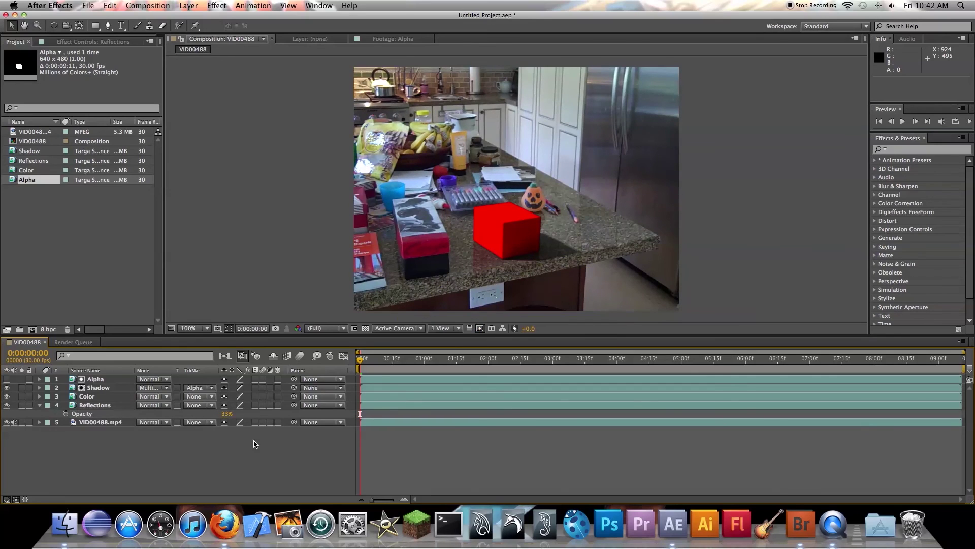
Step: Collapse the Reflections layer's properties and try raising the Shadow layer's opacity above 100%
click(82, 406)
click(44, 406)
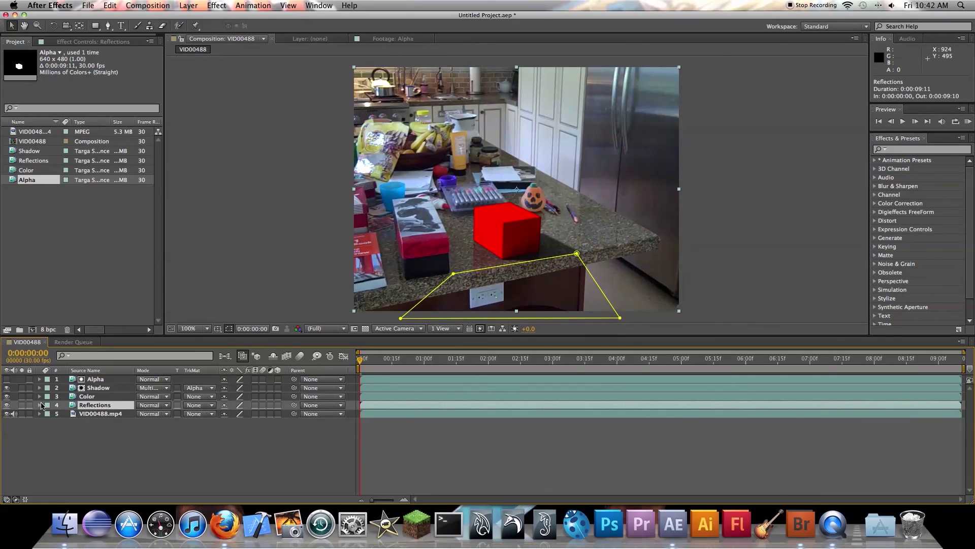
click(39, 398)
click(39, 397)
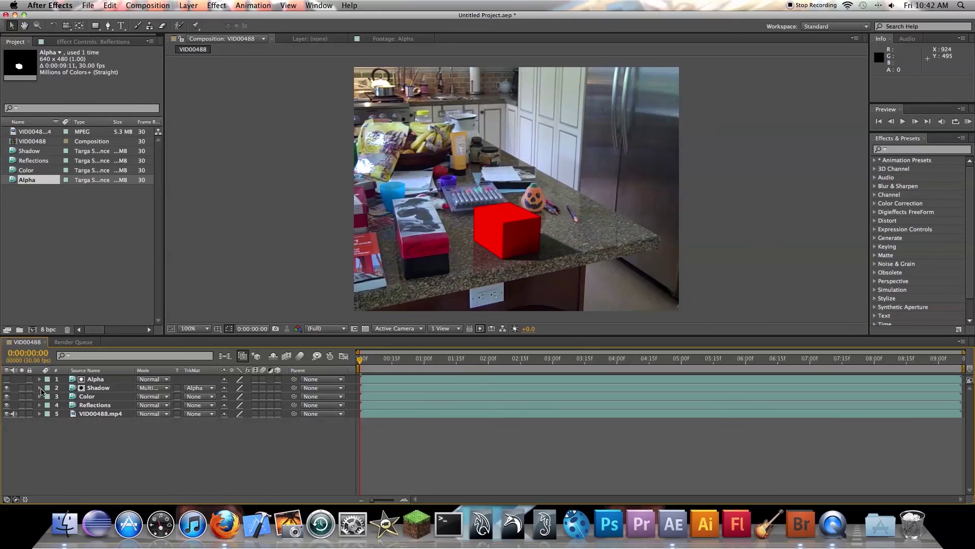
click(40, 388)
click(104, 388)
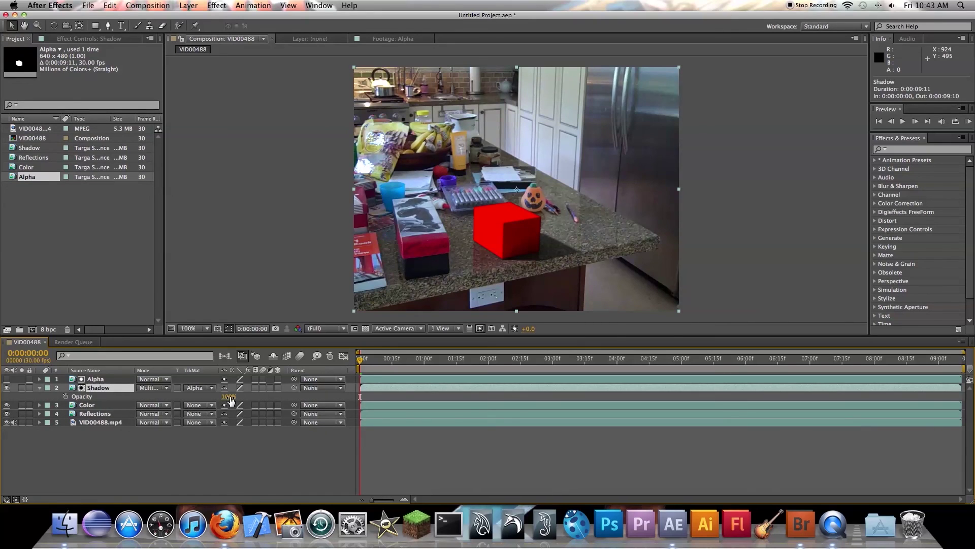
drag(231, 398, 251, 395)
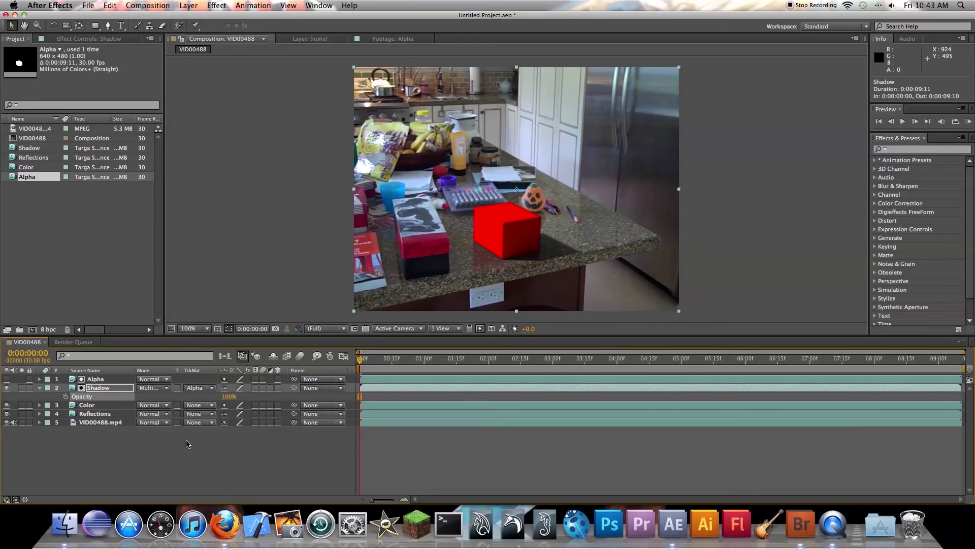
click(188, 444)
click(41, 388)
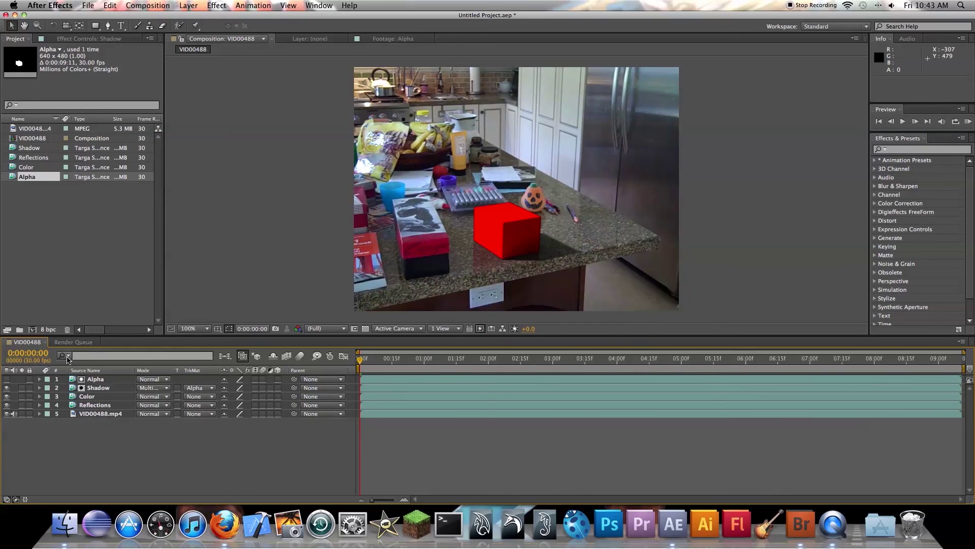
Step: Return to the render queue and start rendering the VID00488 composition
key(super+m)
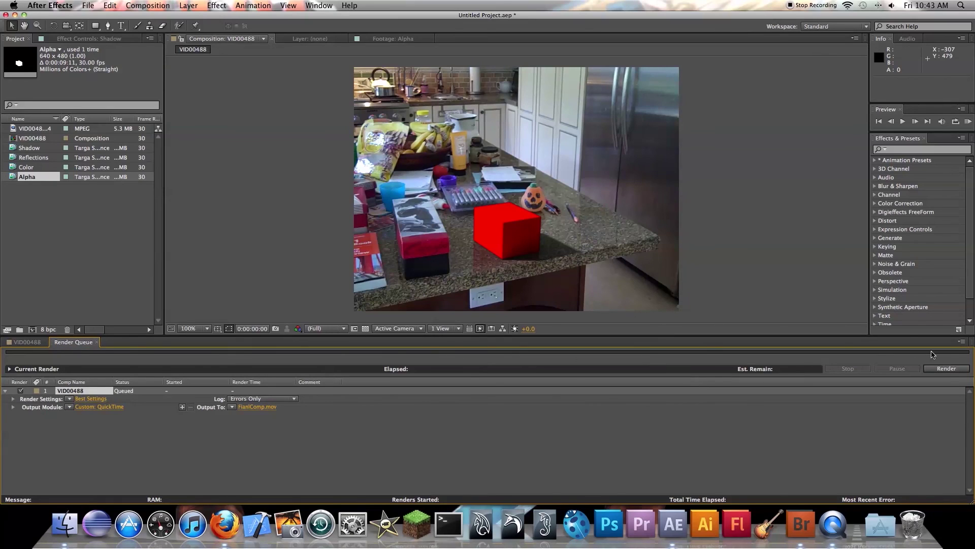
click(951, 368)
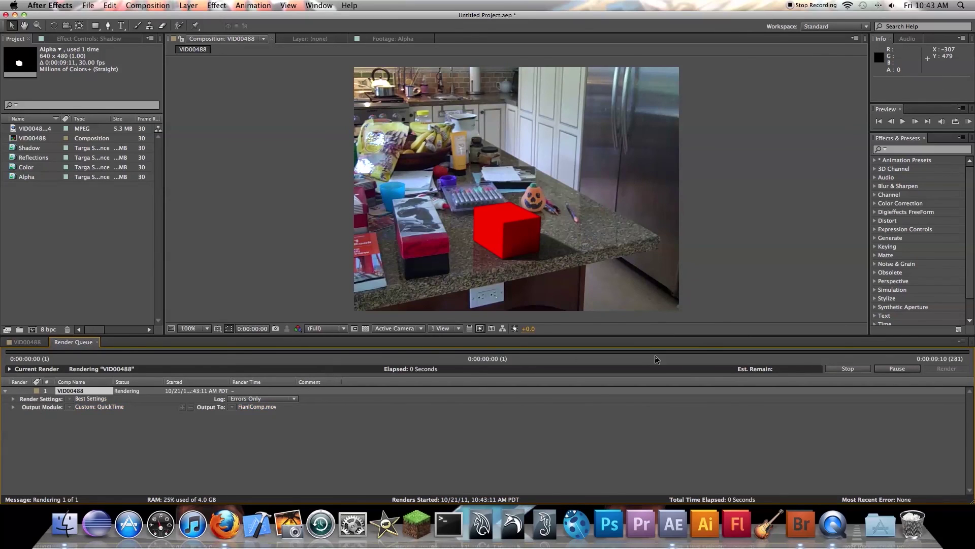